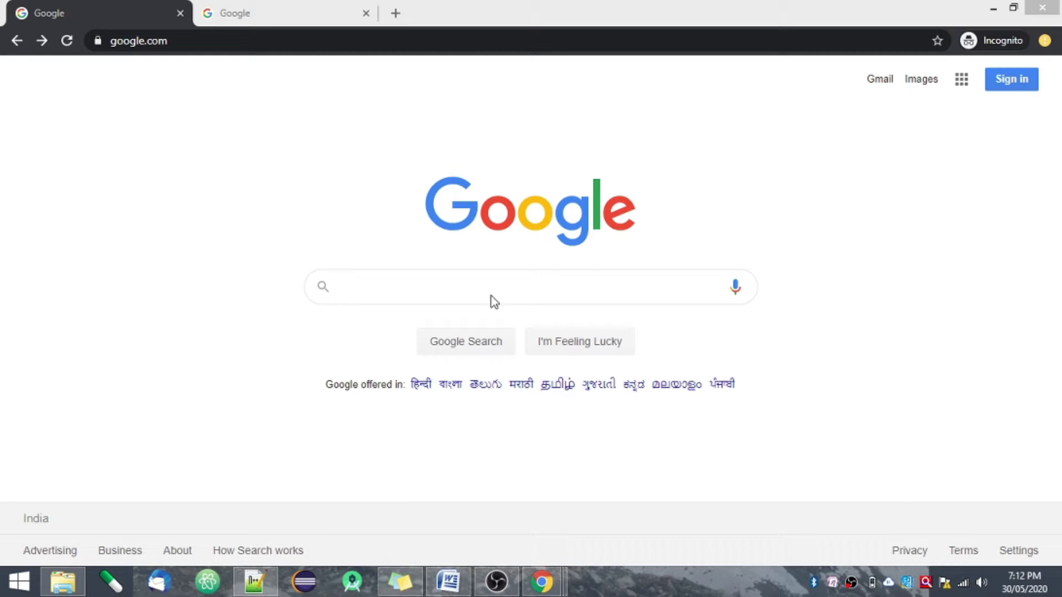
Search Google for "blogger" and open the Blogger.com site from the results
{"action": "left_click", "coordinate": [439, 291]}
{"action": "type", "text": "blogger"}
{"action": "key", "text": "Return"}
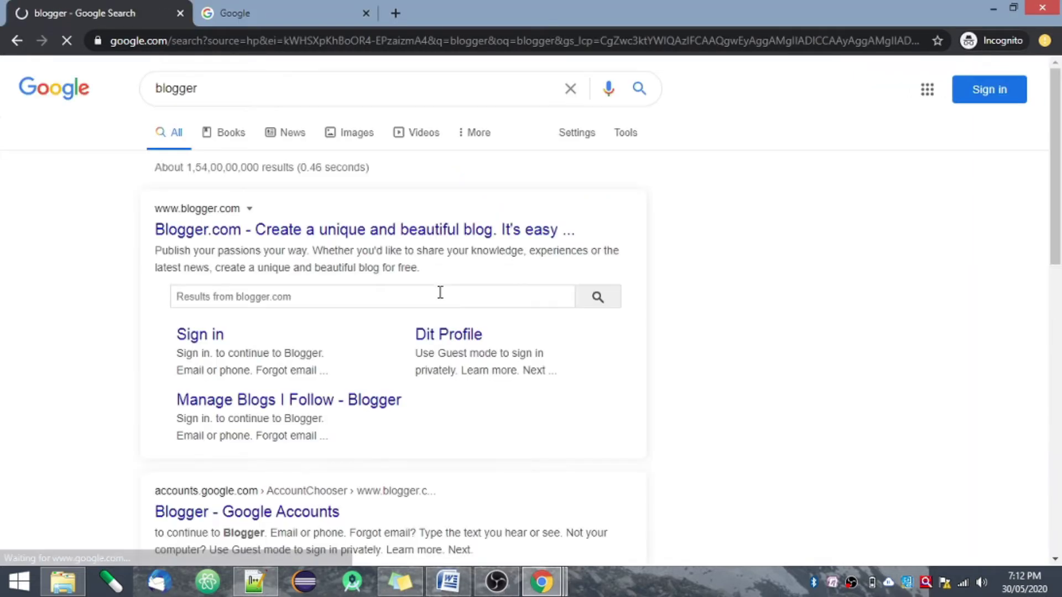
{"action": "left_click", "coordinate": [283, 239]}
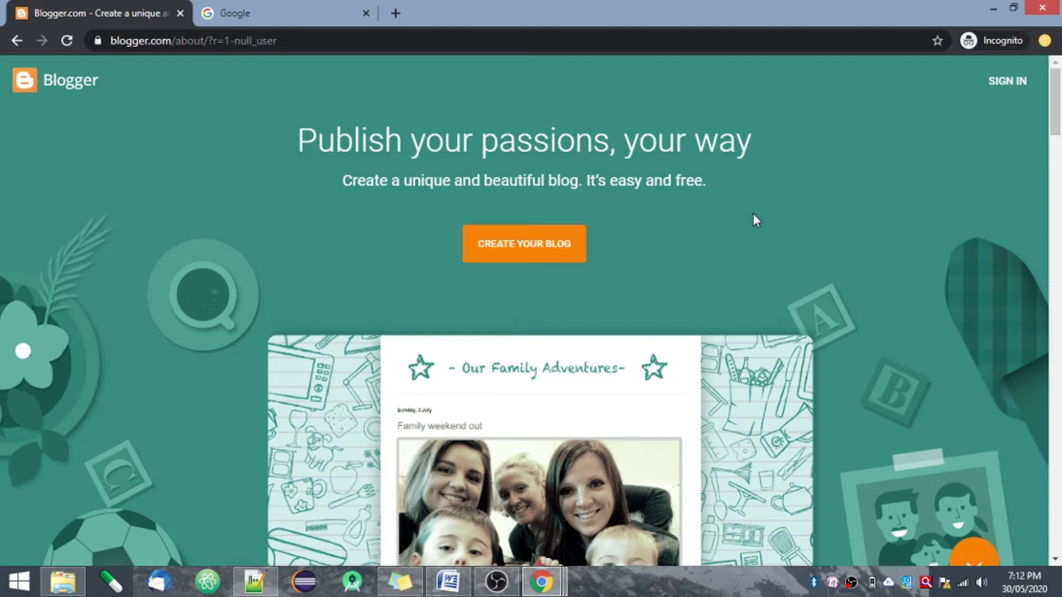
In the second Google tab, open Blogger from the list of Google apps and start creating a blog to reach the sign-in page
{"action": "left_click", "coordinate": [259, 10]}
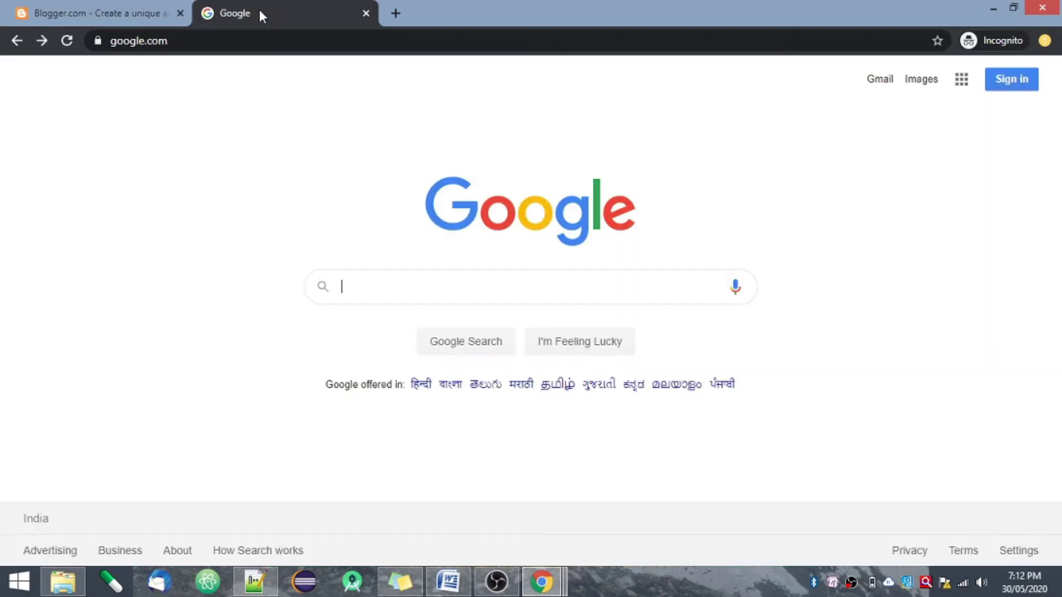
{"action": "left_click", "coordinate": [961, 79]}
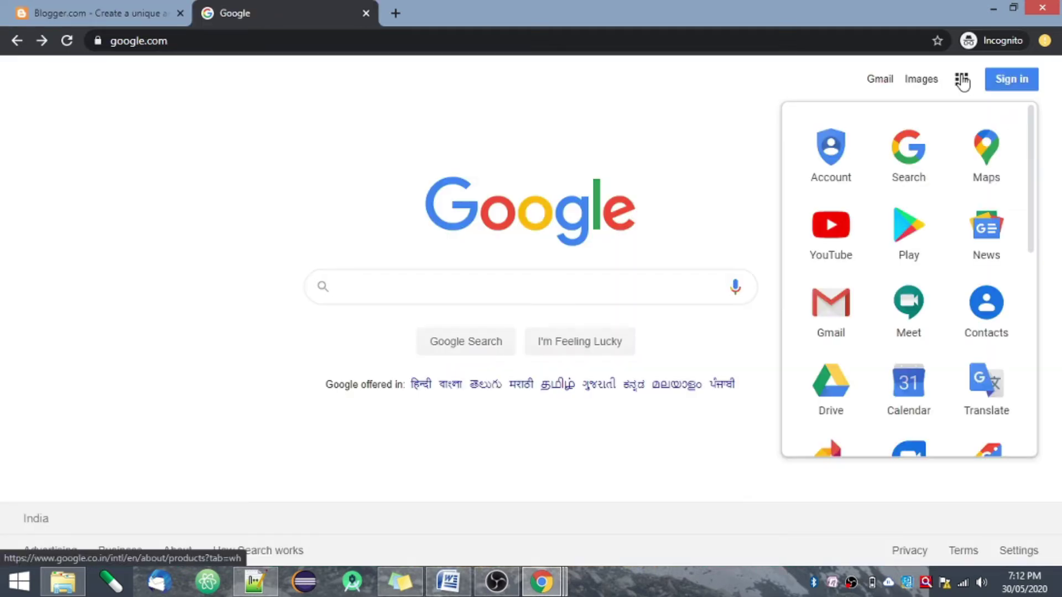
{"action": "scroll", "coordinate": [1033, 275], "scroll_direction": "down", "scroll_amount": 5}
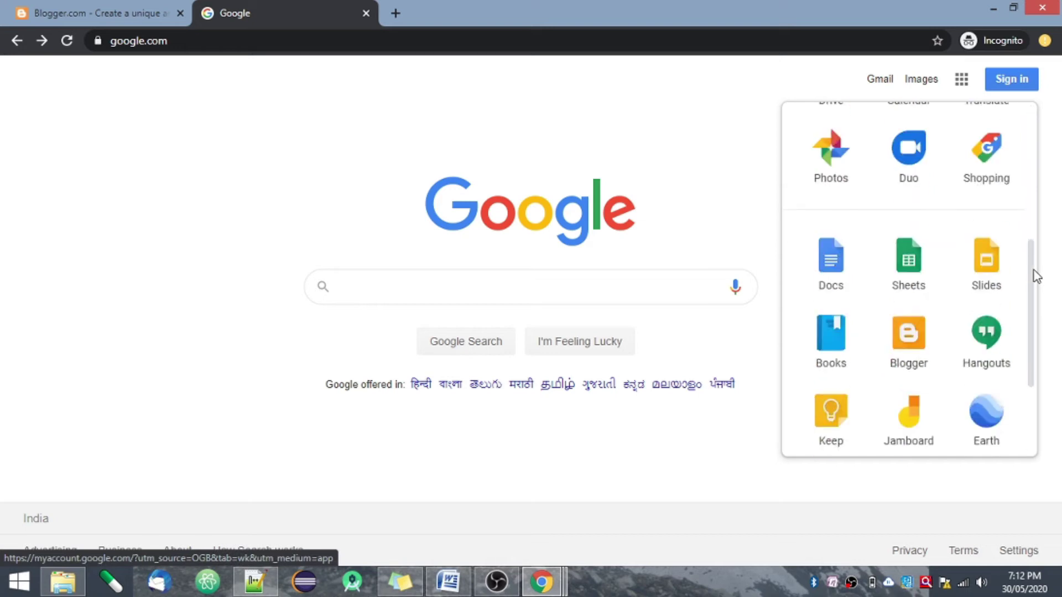
{"action": "left_click", "coordinate": [906, 339]}
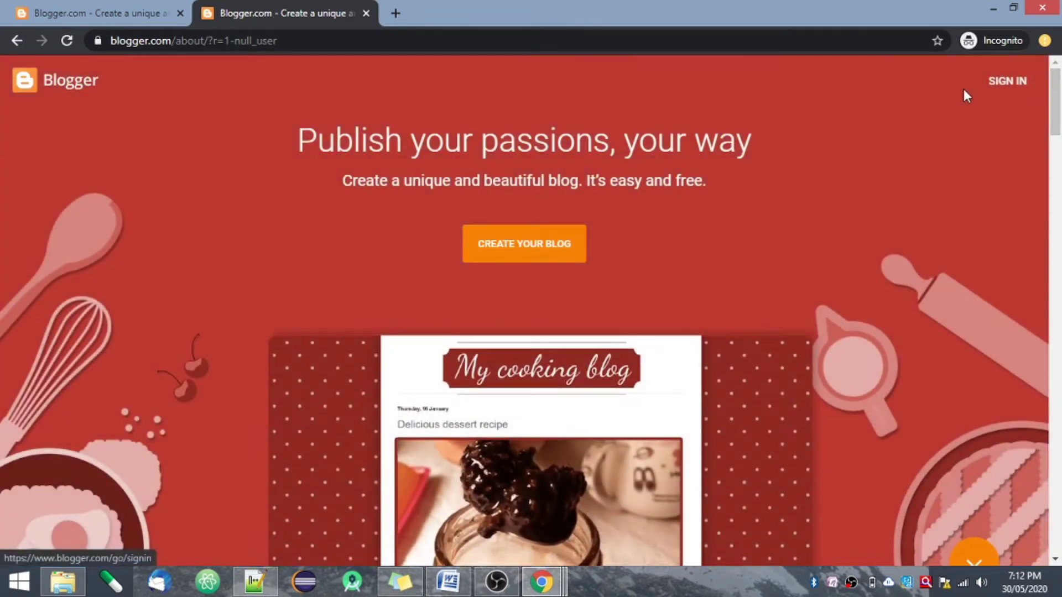
{"action": "left_click", "coordinate": [522, 244]}
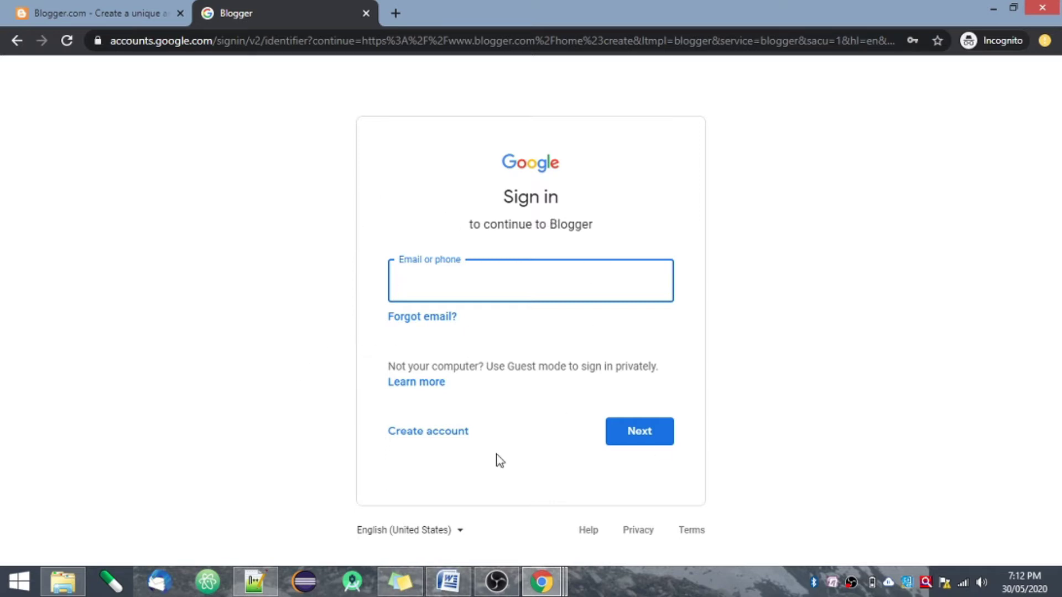
Switch to the browser window that is already signed in to the Blogger posts dashboard
{"action": "left_click", "coordinate": [542, 581]}
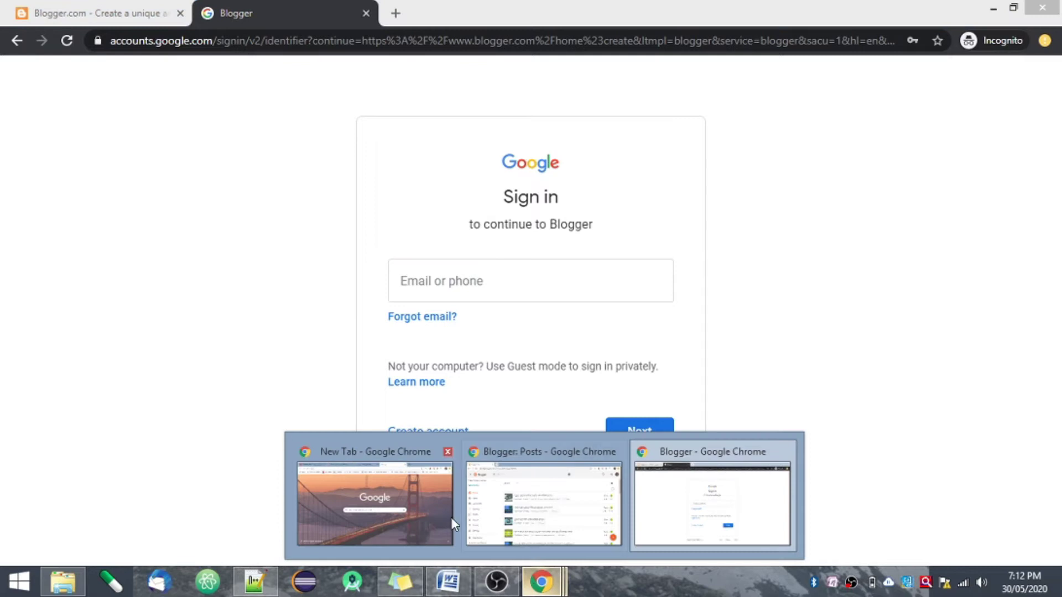
{"action": "left_click", "coordinate": [545, 502]}
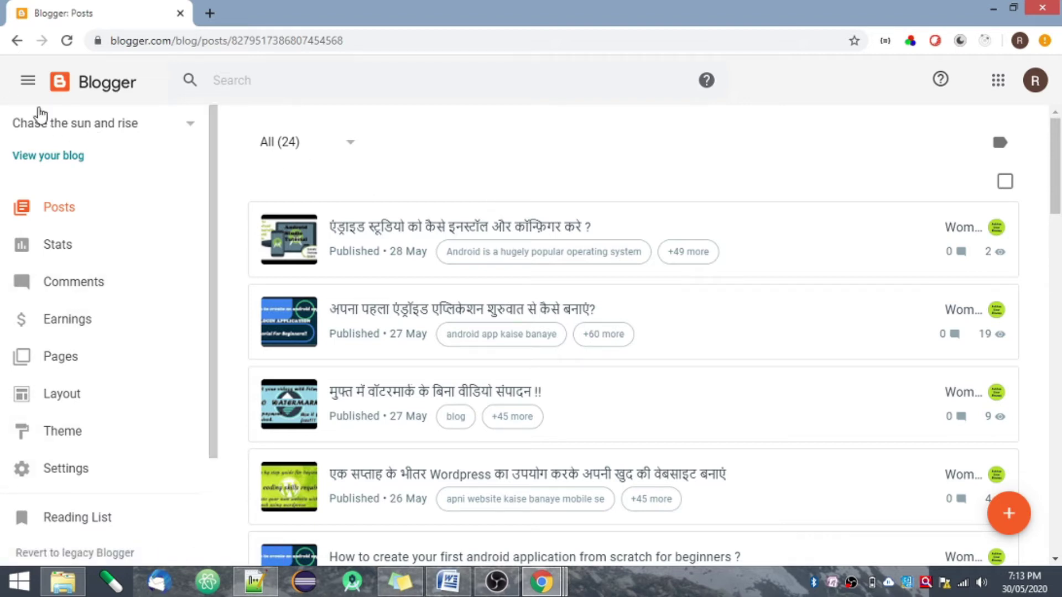
{"action": "left_click", "coordinate": [30, 83]}
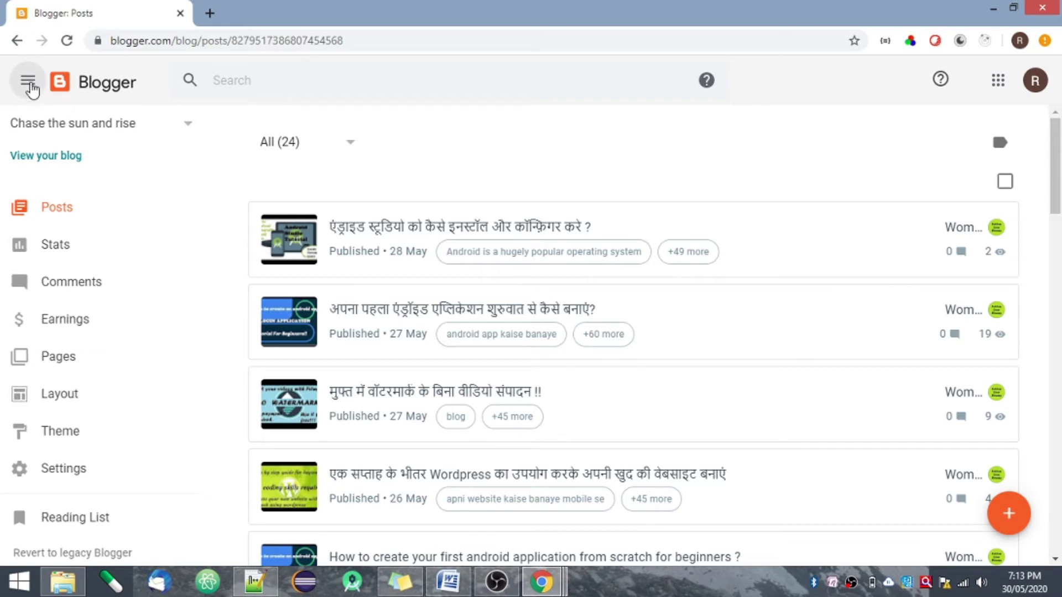
{"action": "left_click", "coordinate": [30, 84]}
{"action": "left_click", "coordinate": [31, 84]}
{"action": "left_click", "coordinate": [30, 84]}
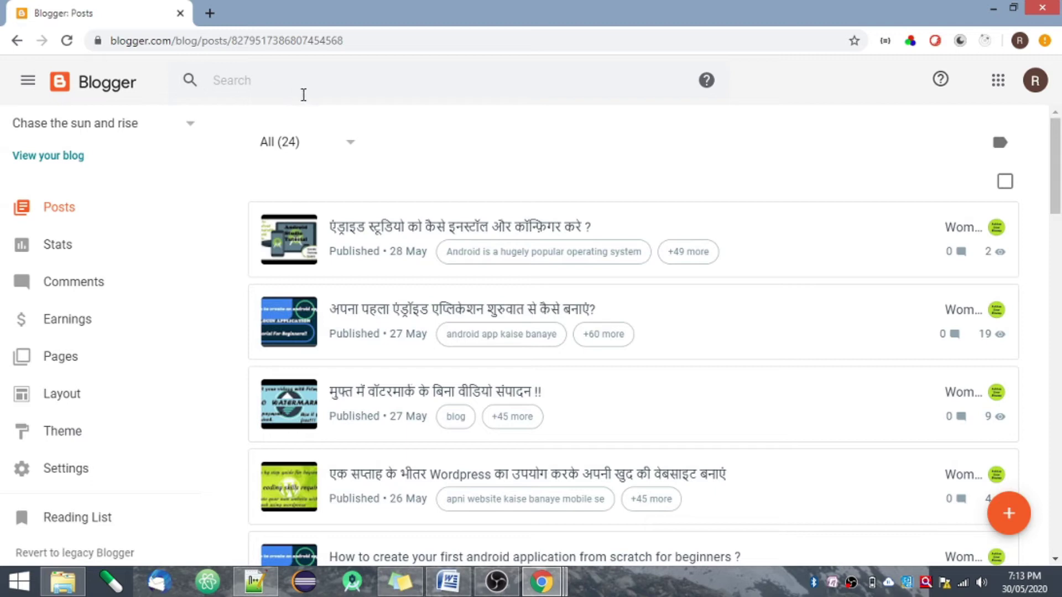
{"action": "left_click", "coordinate": [326, 94]}
{"action": "left_click", "coordinate": [532, 175]}
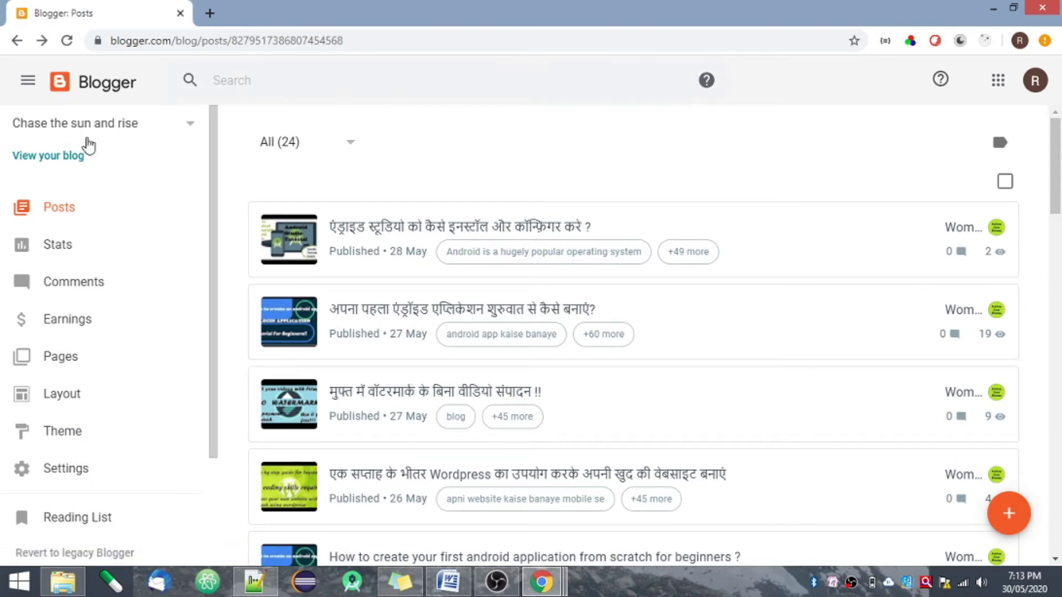
Start a new blog titled TechBlog and enter the address techincalbloggers.blogspot.com
{"action": "left_click", "coordinate": [194, 131]}
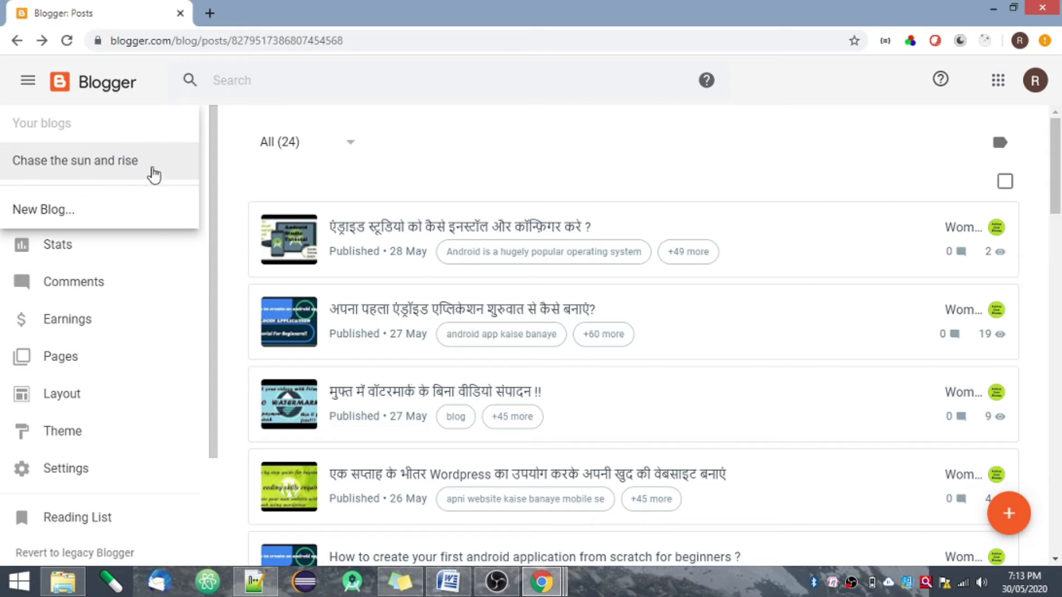
{"action": "left_click", "coordinate": [57, 219]}
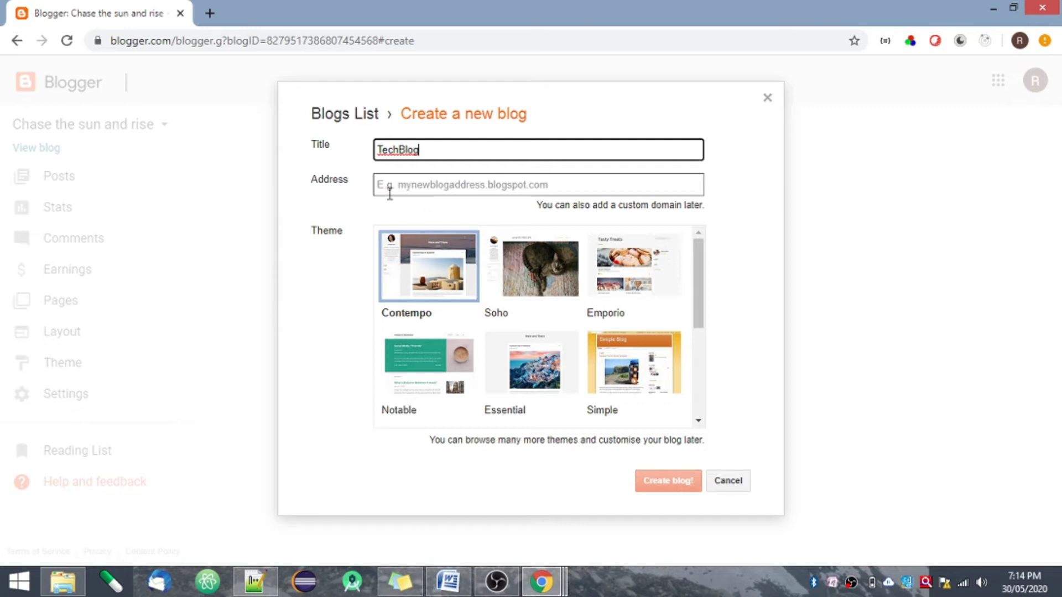
{"action": "left_click", "coordinate": [398, 184]}
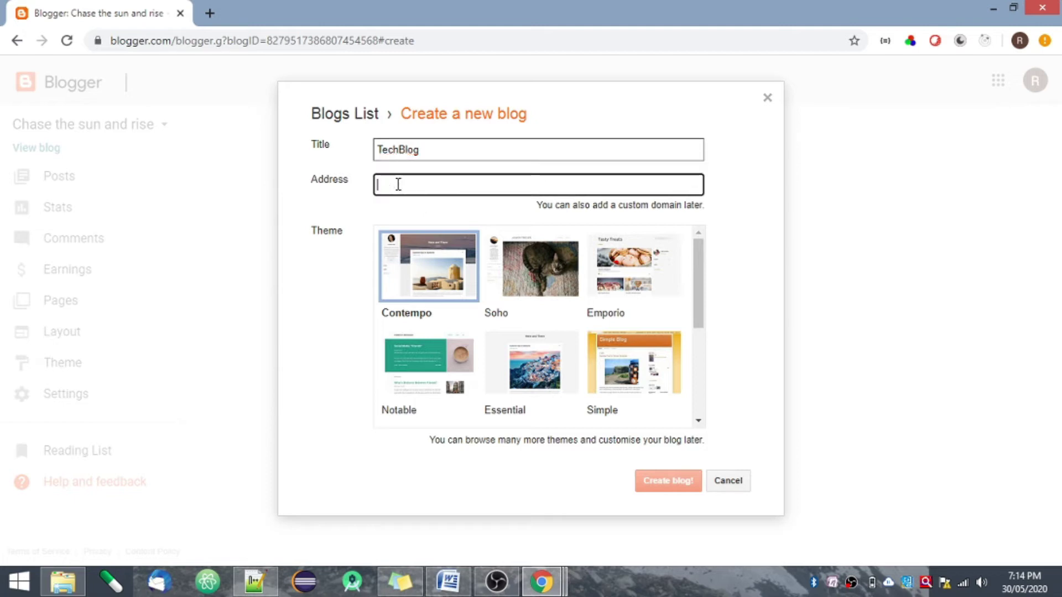
{"action": "type", "text": "tech"}
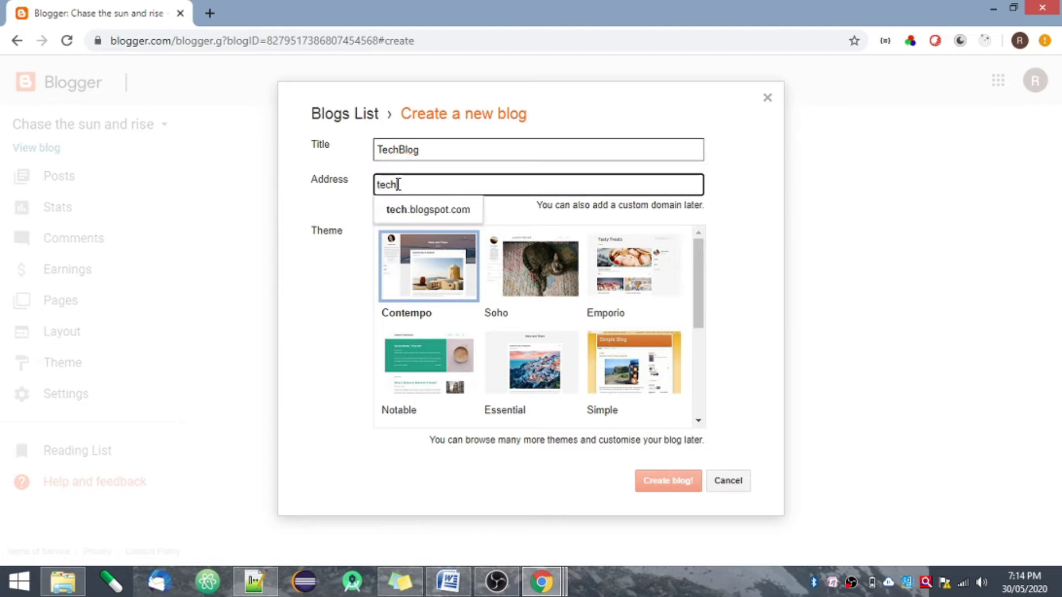
{"action": "type", "text": "incalb"}
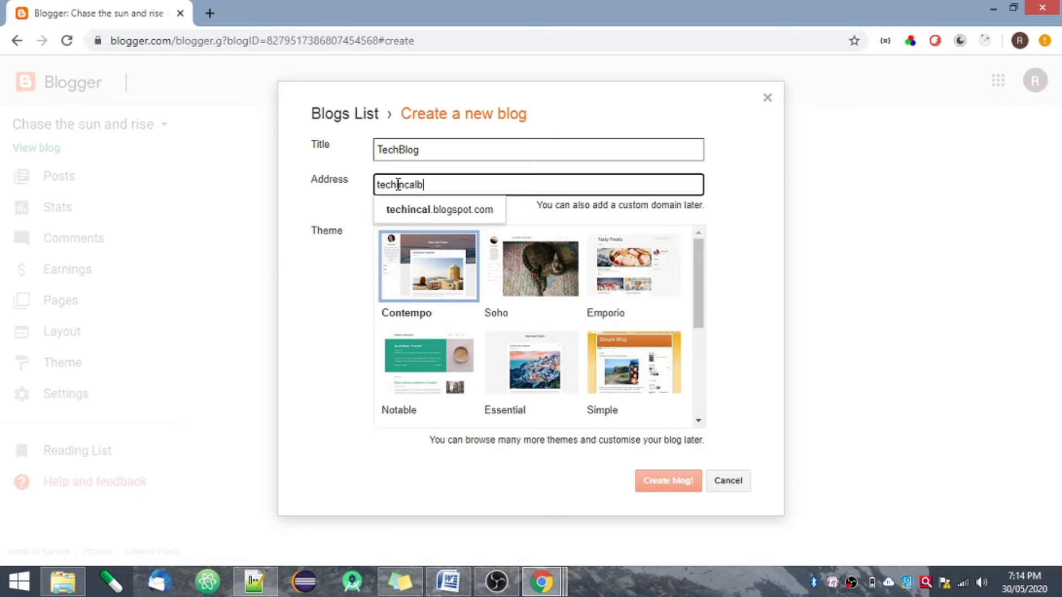
{"action": "type", "text": "logger"}
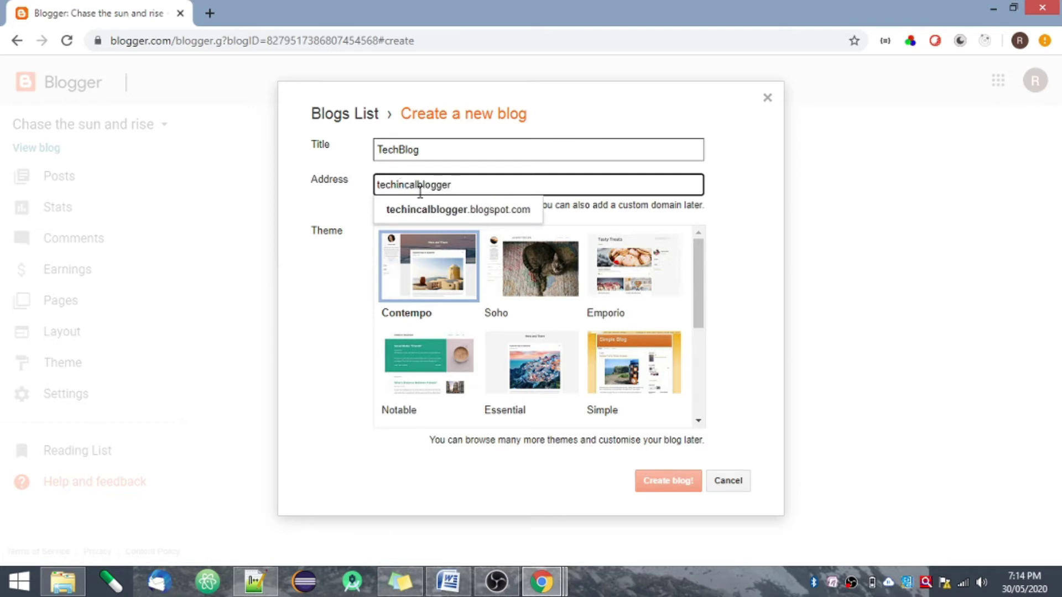
{"action": "left_click", "coordinate": [448, 209]}
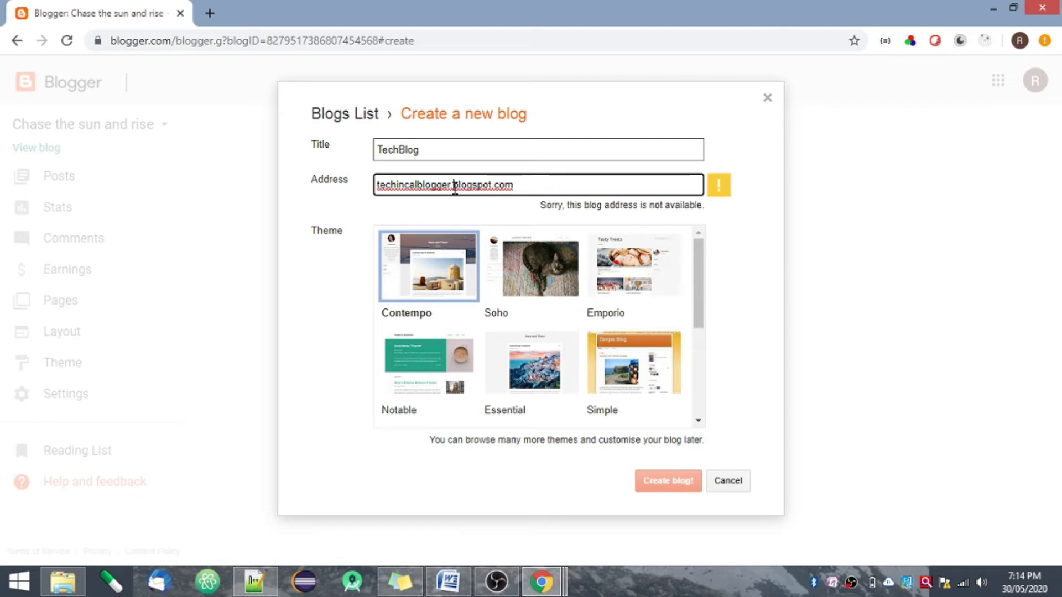
{"action": "type", "text": "s"}
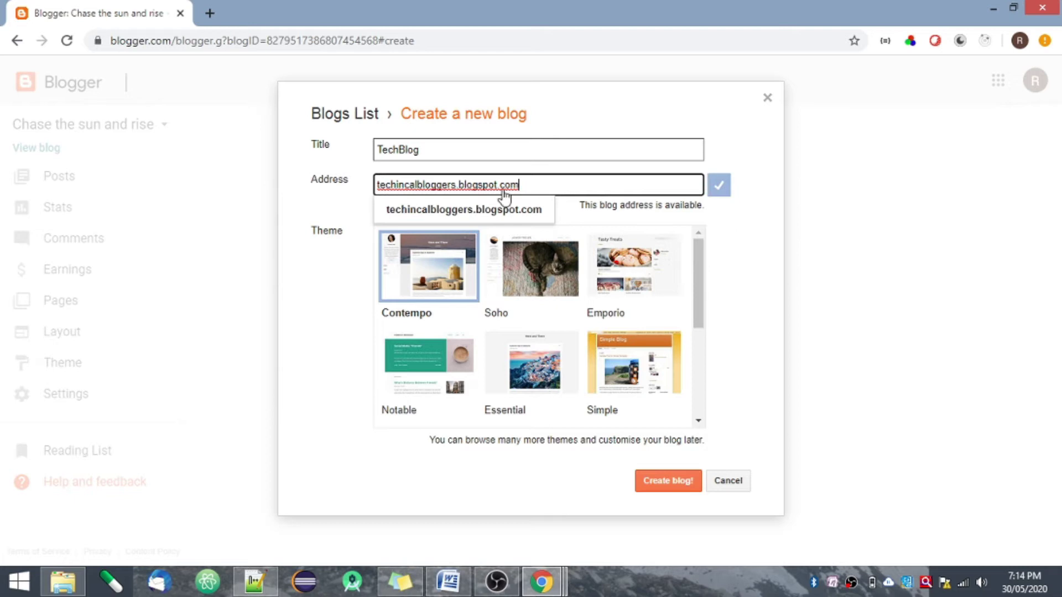
Browse the themes offered for the new blog and cancel its creation
{"action": "left_click", "coordinate": [720, 316]}
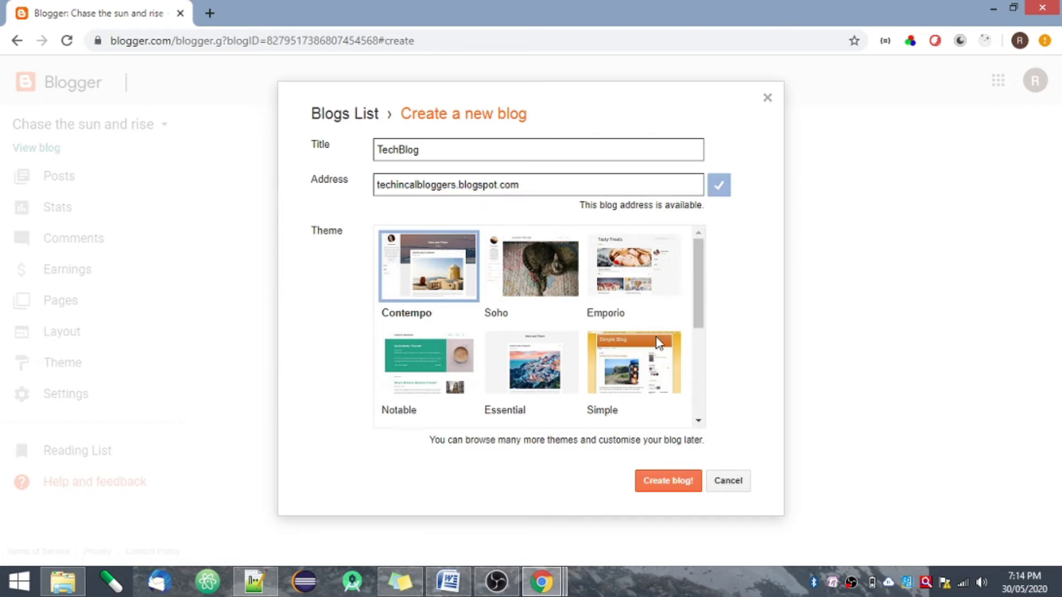
{"action": "scroll", "coordinate": [705, 405], "scroll_direction": "down", "scroll_amount": 3}
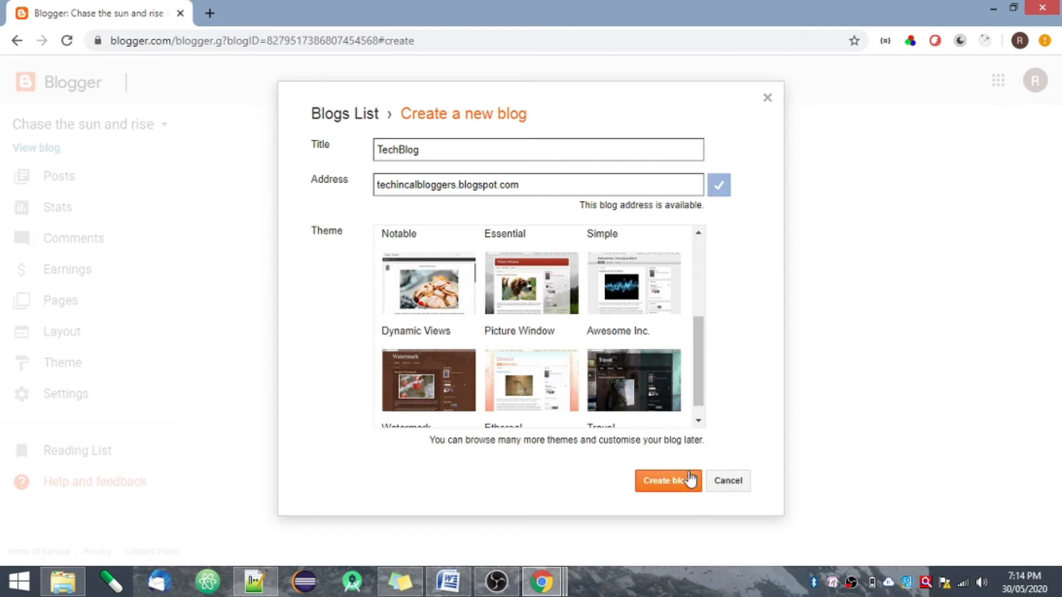
{"action": "left_click", "coordinate": [729, 482]}
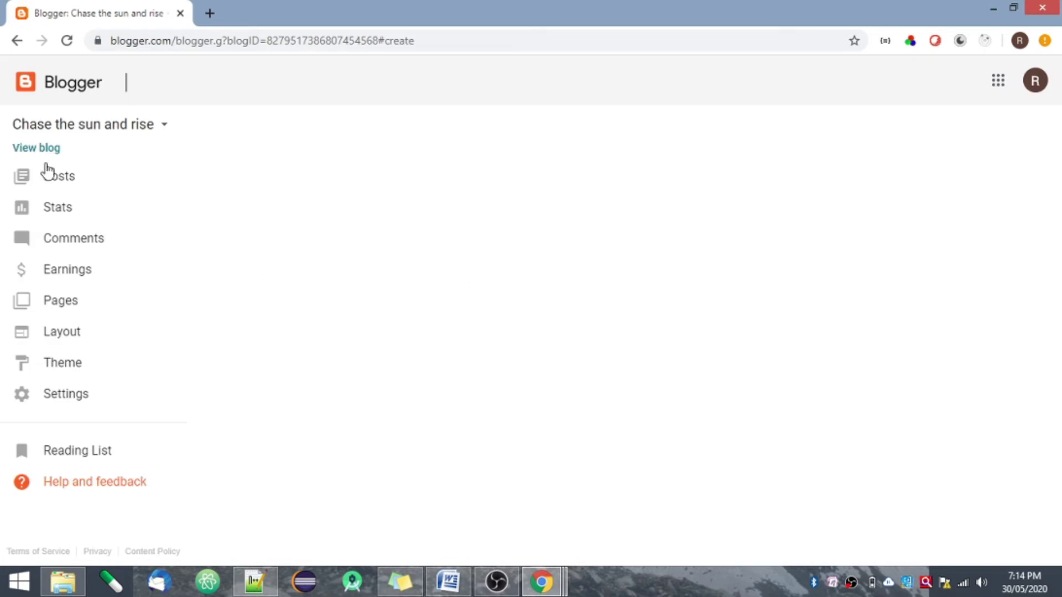
View the live "Chase the sun and rise" blog and return to the dashboard to check the list of blogs
{"action": "left_click", "coordinate": [163, 129]}
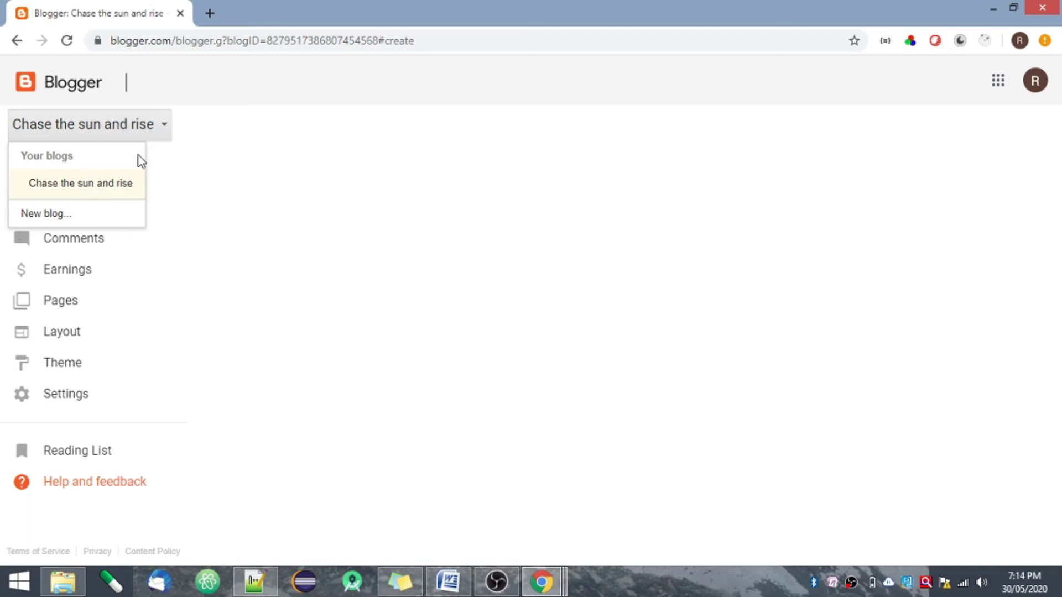
{"action": "left_click", "coordinate": [165, 135]}
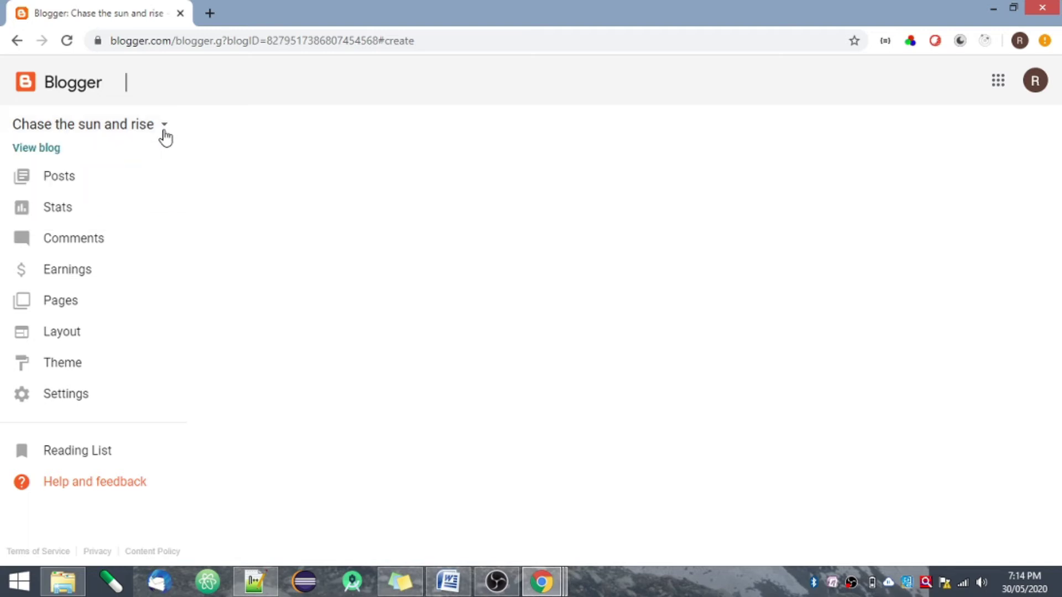
{"action": "left_click", "coordinate": [34, 150]}
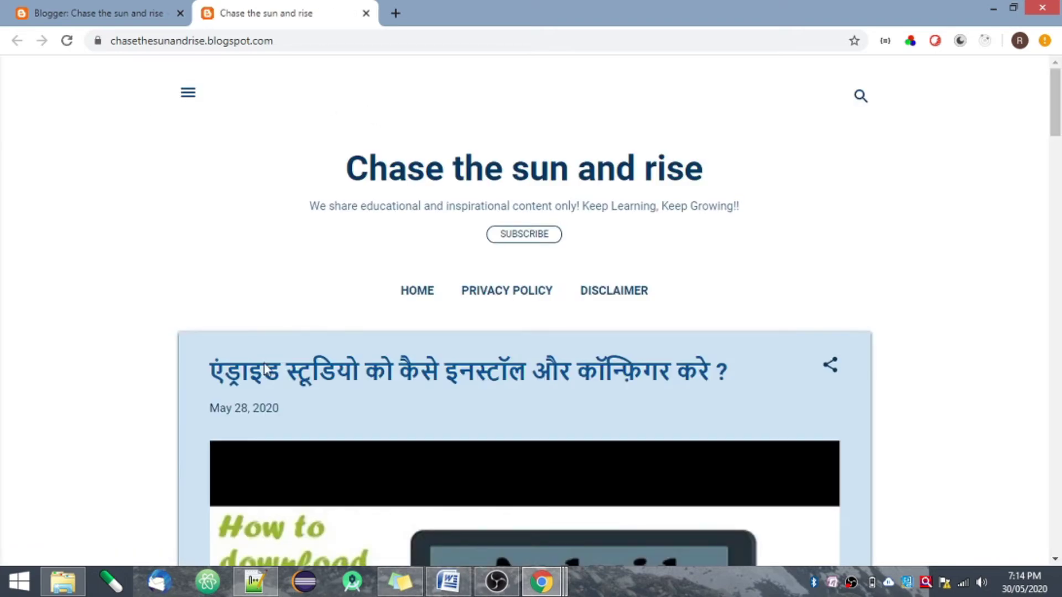
{"action": "left_click", "coordinate": [56, 8]}
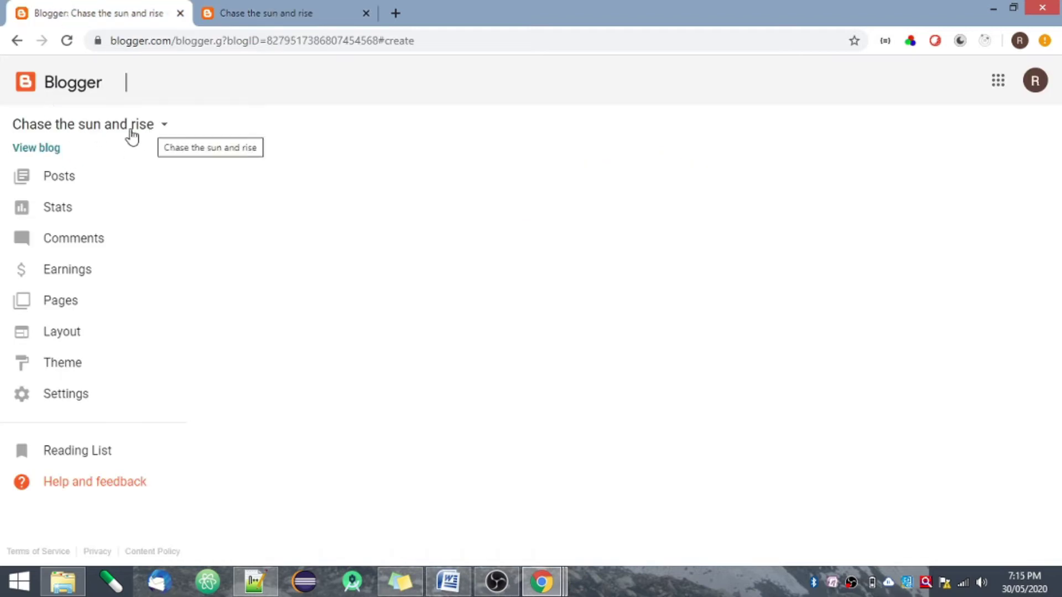
{"action": "left_click", "coordinate": [165, 125]}
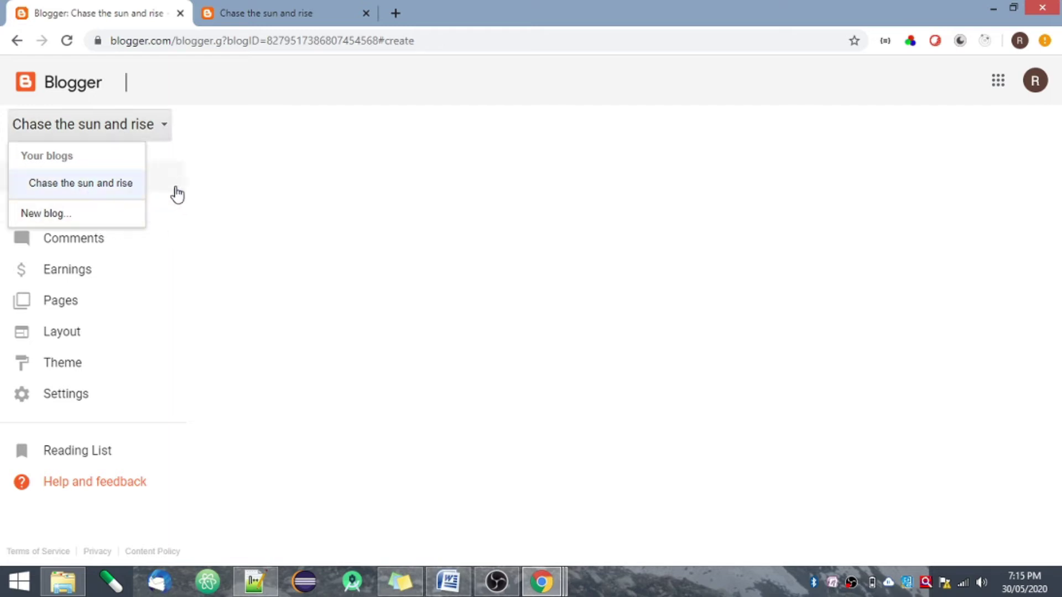
{"action": "left_click", "coordinate": [175, 108]}
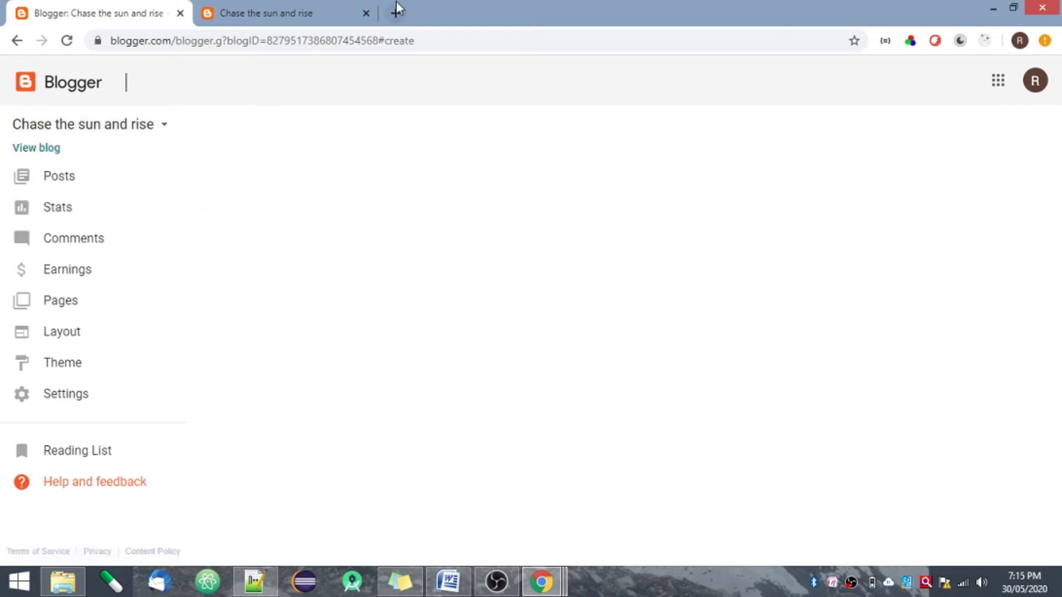
Open the posts of the "Chase the sun and rise" blog and create a new post
{"action": "left_click", "coordinate": [96, 185]}
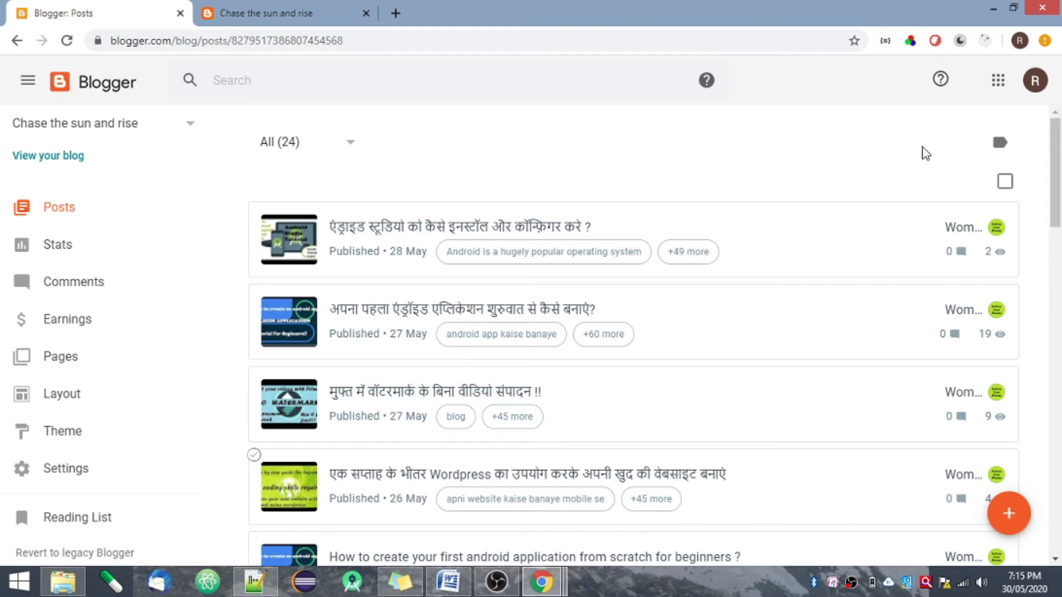
{"action": "left_click", "coordinate": [1009, 514]}
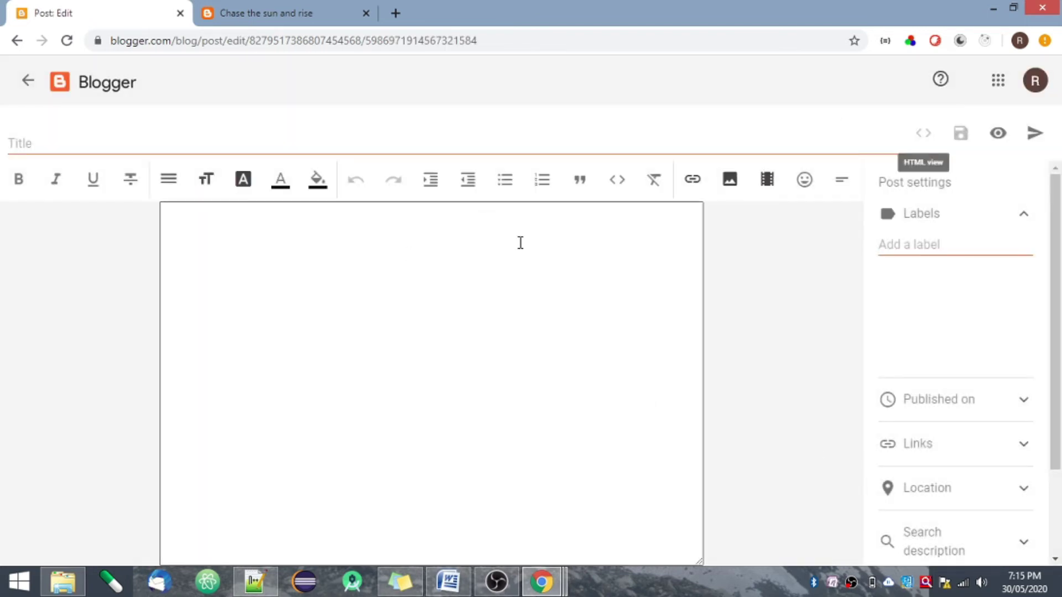
Examine the new post's title field, body area and available heading styles
{"action": "left_click", "coordinate": [115, 135]}
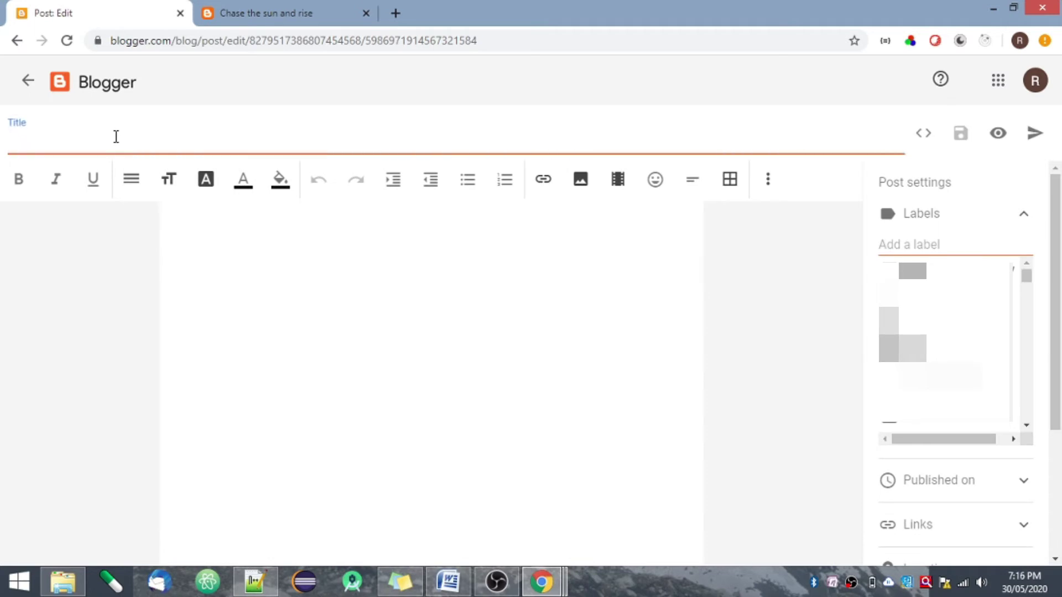
{"action": "left_click", "coordinate": [239, 284]}
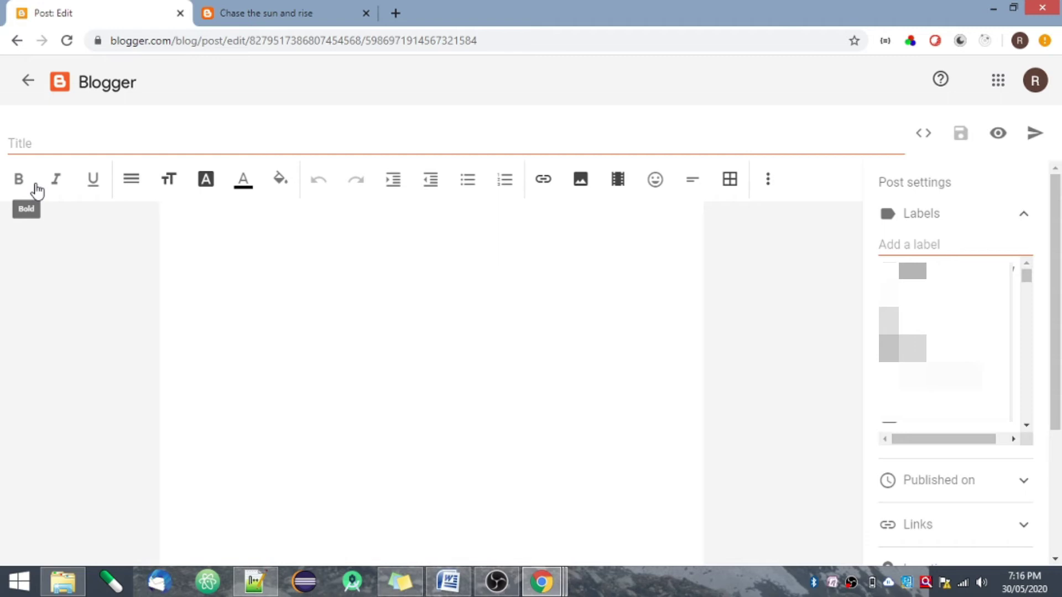
{"action": "left_click", "coordinate": [132, 182]}
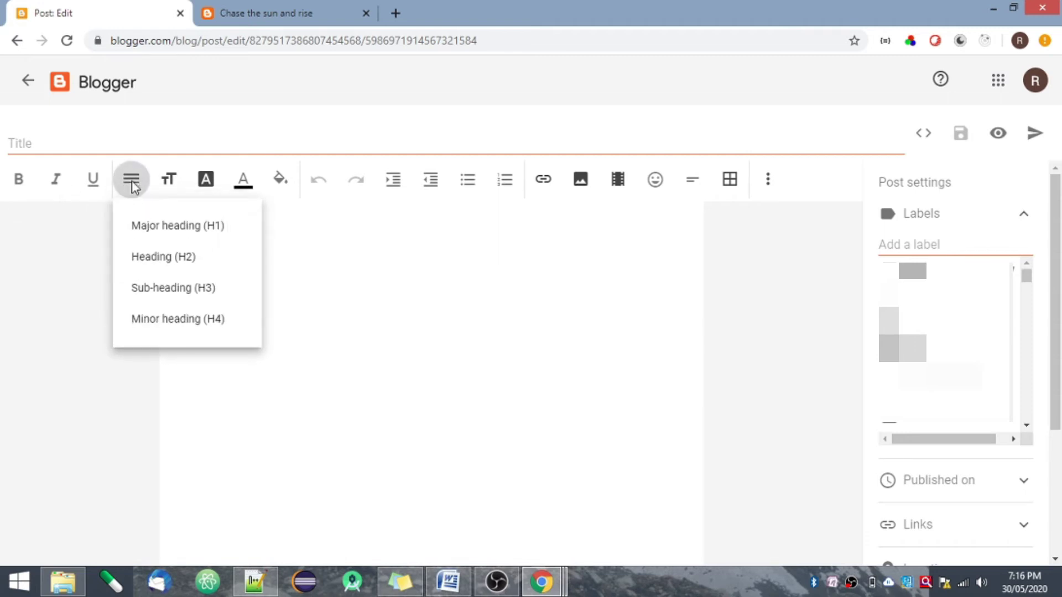
{"action": "left_click", "coordinate": [132, 184]}
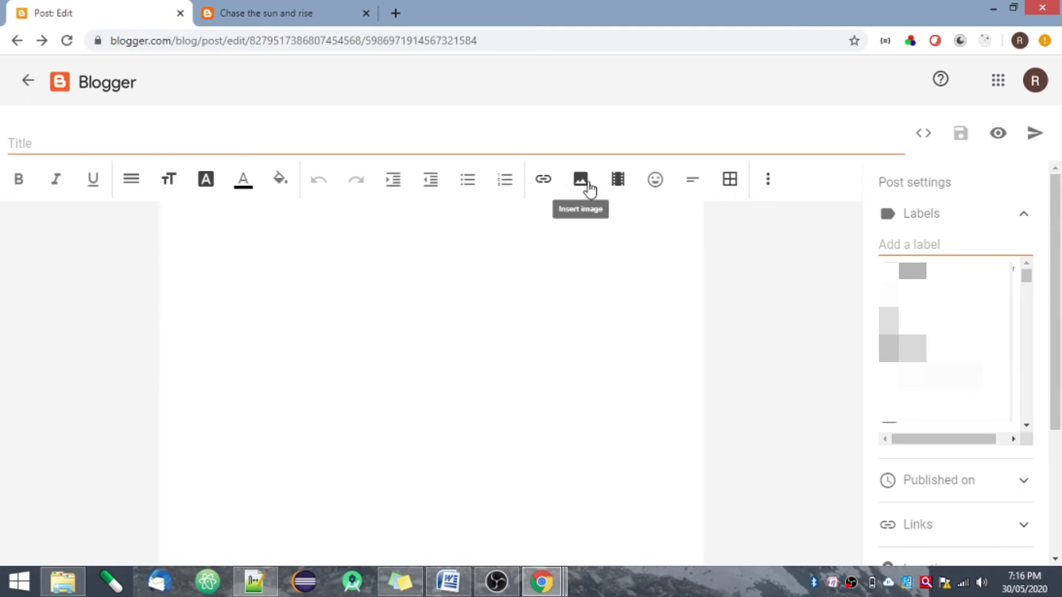
Check the sources offered for inserting a video, and set the post's input tool language to Hindi
{"action": "left_click", "coordinate": [617, 185]}
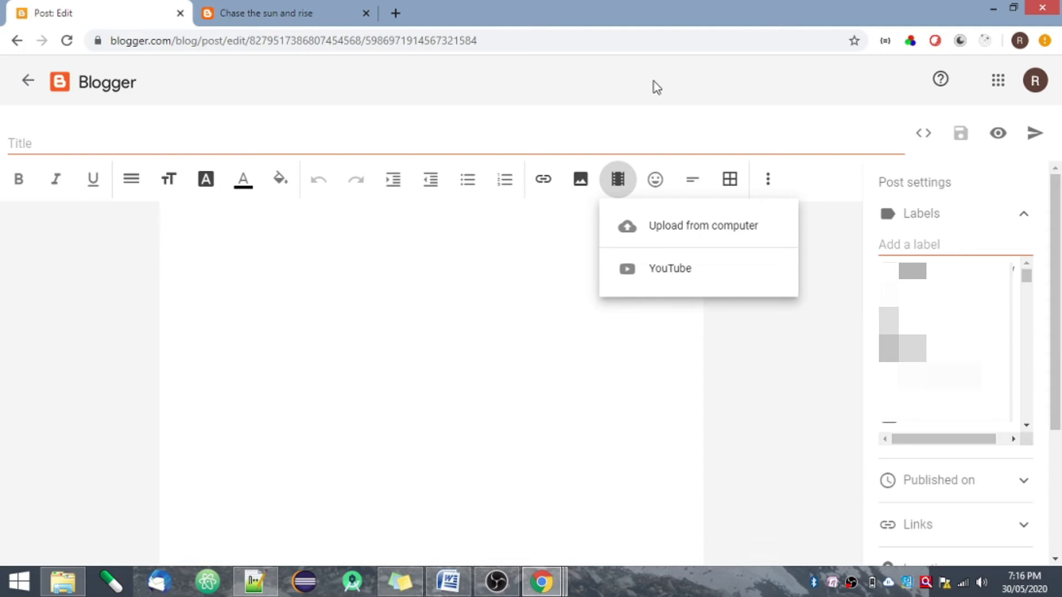
{"action": "left_click", "coordinate": [673, 138]}
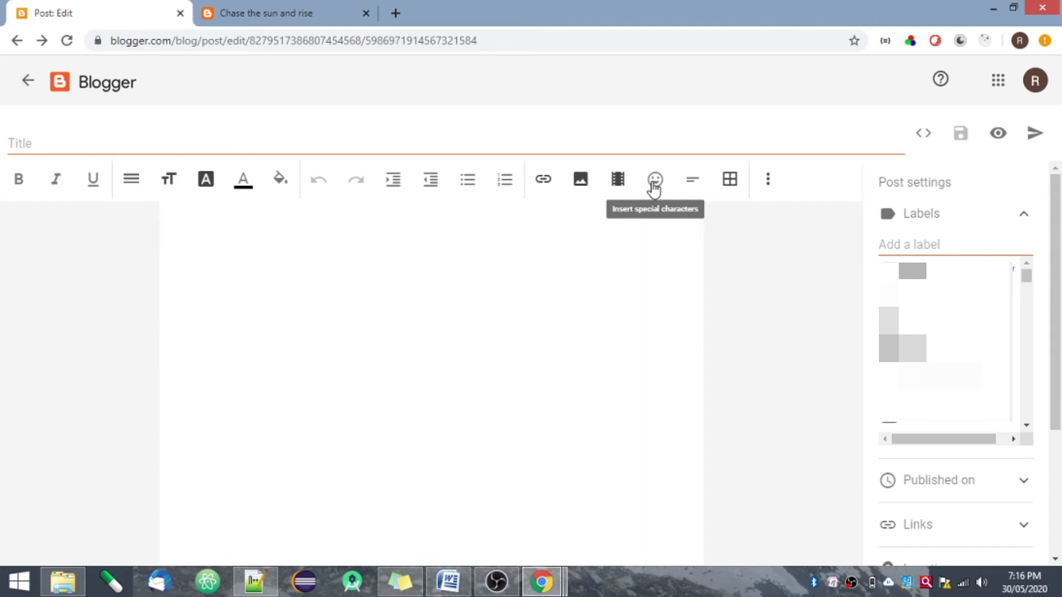
{"action": "left_click", "coordinate": [768, 184]}
{"action": "mouse_move", "coordinate": [777, 517]}
{"action": "mouse_move", "coordinate": [808, 513]}
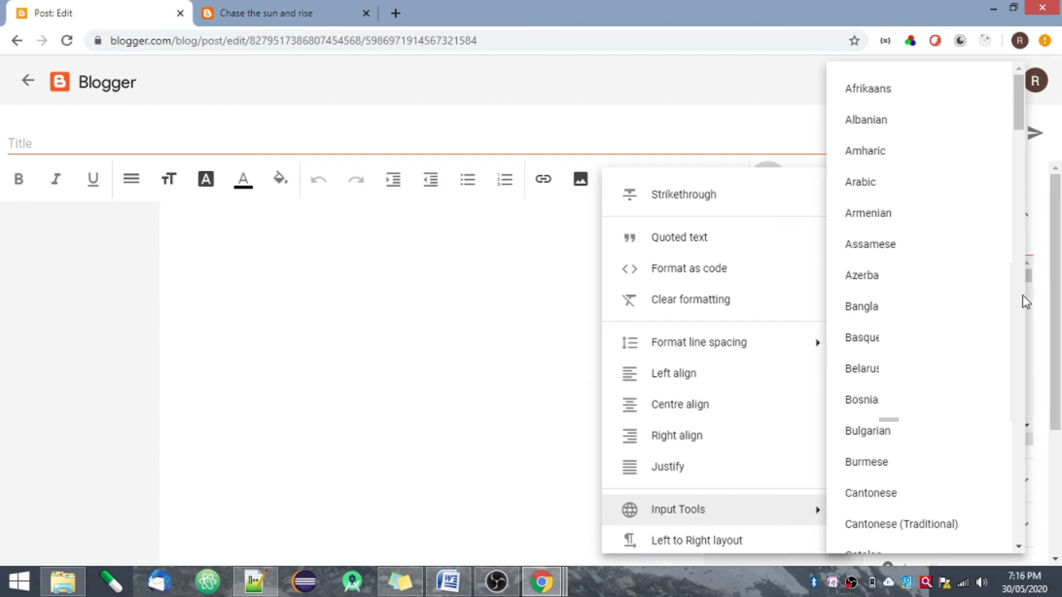
{"action": "scroll", "coordinate": [1023, 298], "scroll_direction": "down", "scroll_amount": 15}
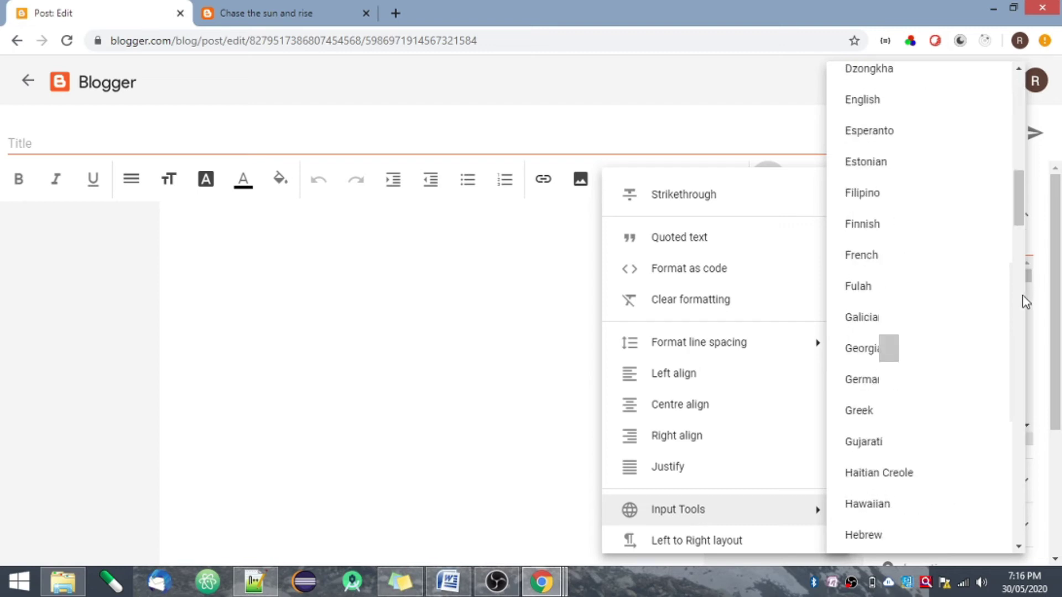
{"action": "scroll", "coordinate": [1023, 298], "scroll_direction": "down", "scroll_amount": 7}
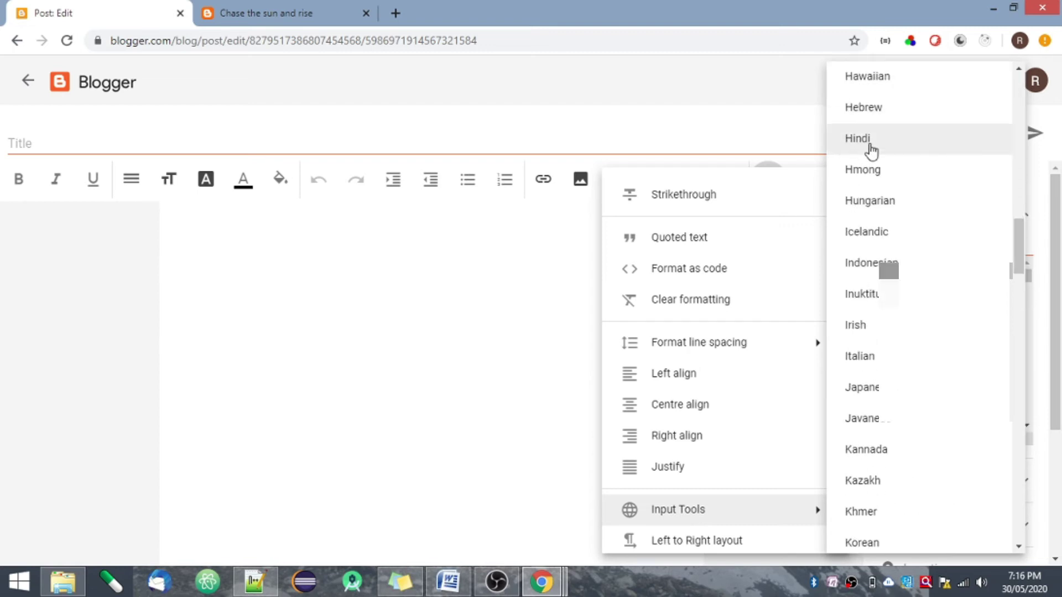
{"action": "left_click", "coordinate": [871, 150]}
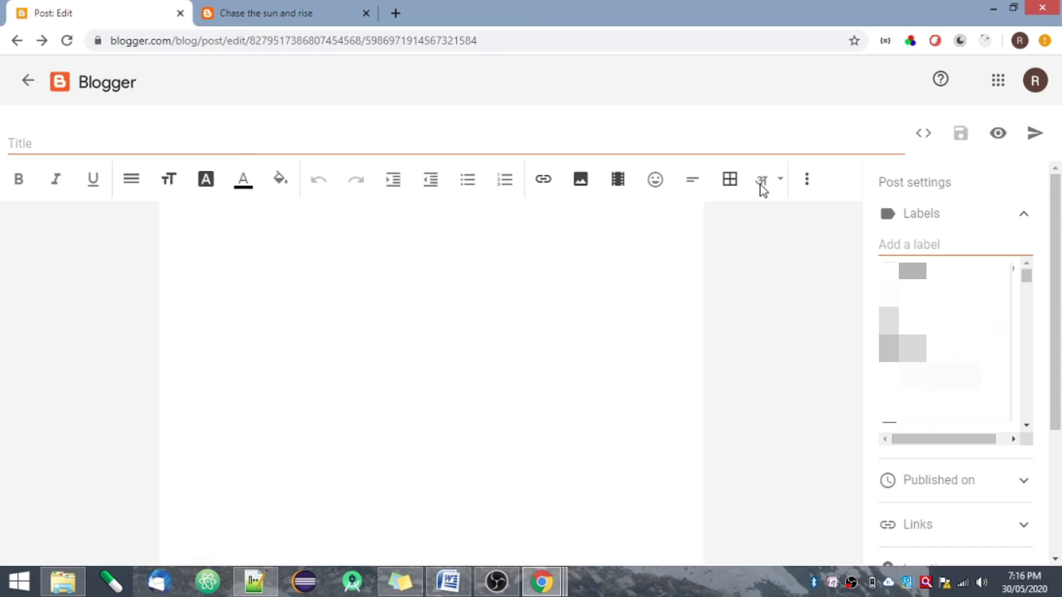
Write the line "क्या ब्लॉगर उसेफुल है ?" in the post body using Hindi transliteration
{"action": "type", "text": "kya"}
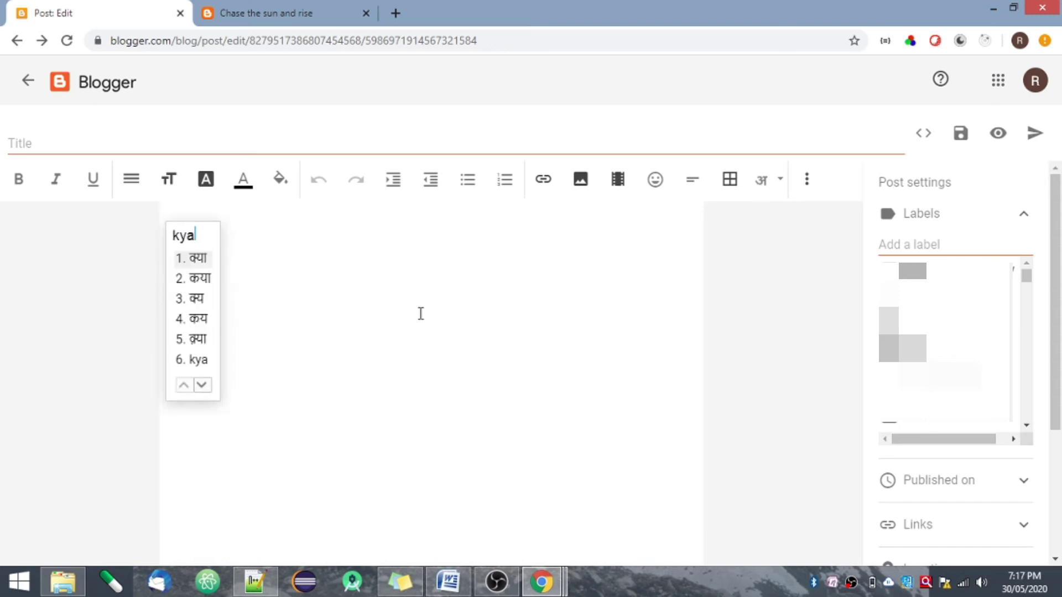
{"action": "key", "text": "space"}
{"action": "type", "text": "blogger"}
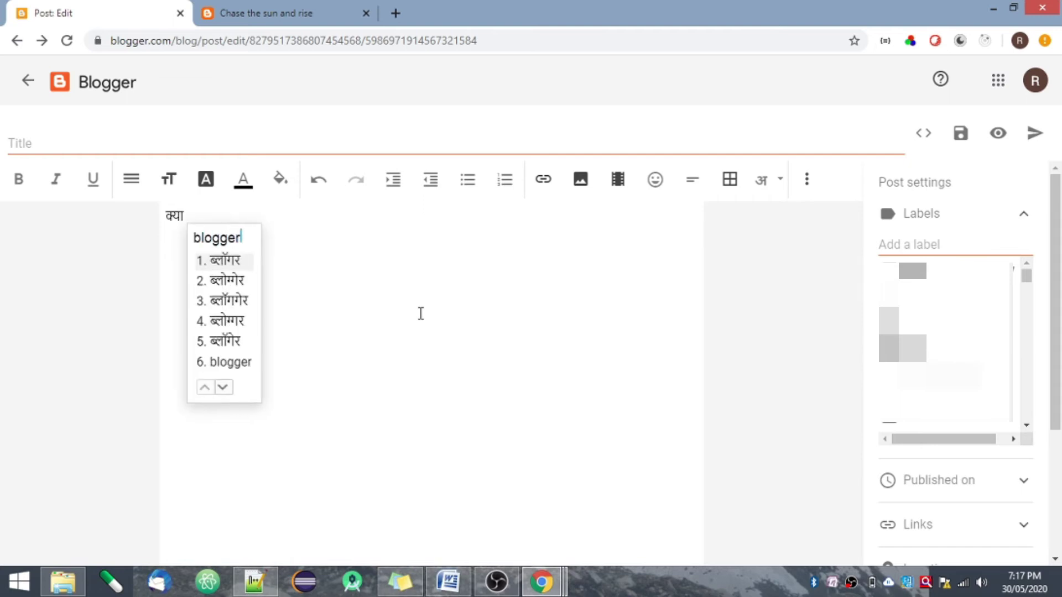
{"action": "key", "text": "space"}
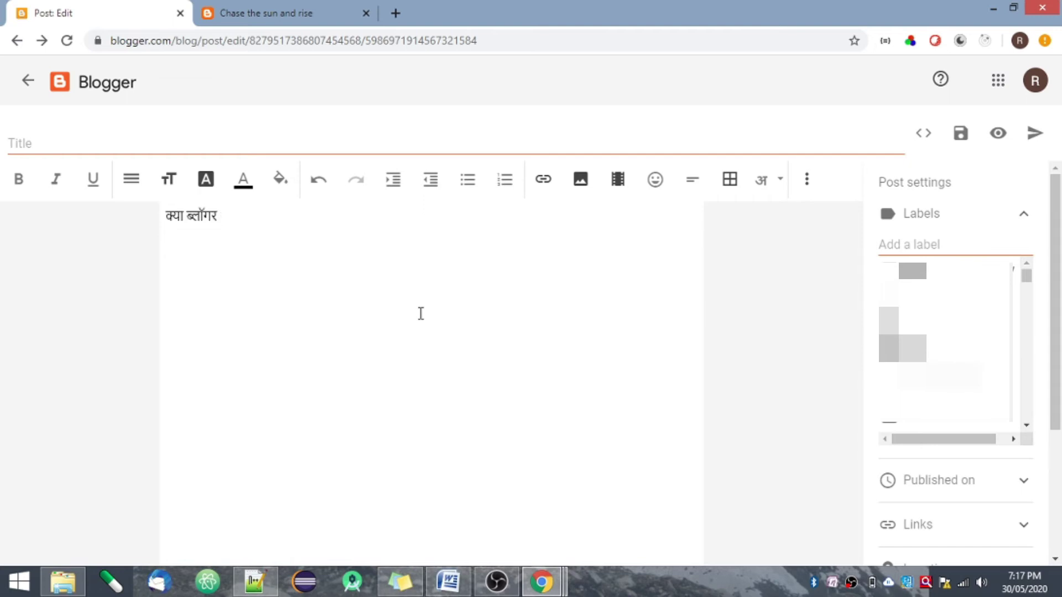
{"action": "type", "text": "useful"}
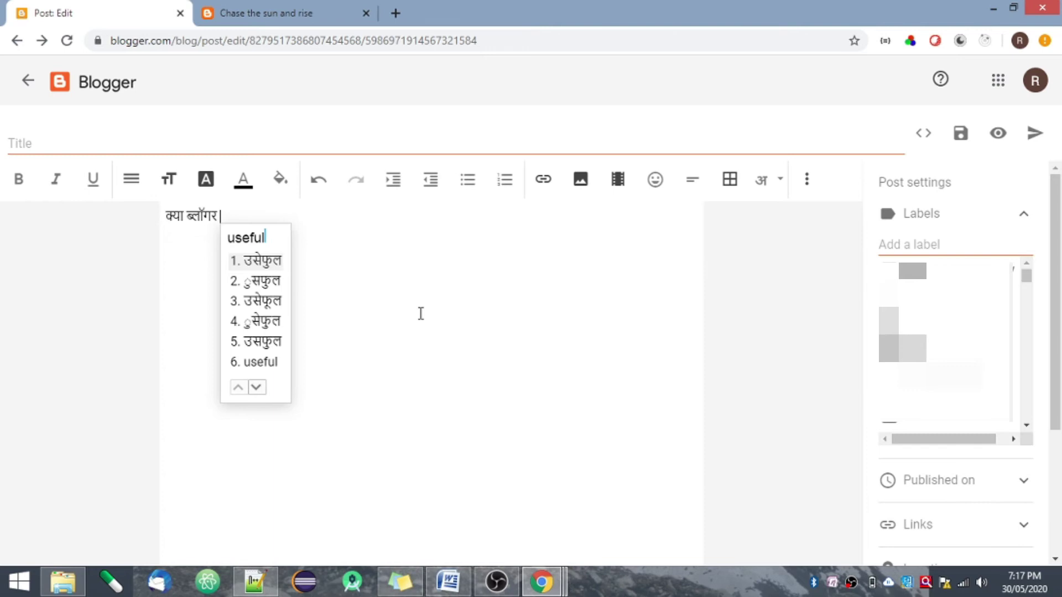
{"action": "key", "text": "space"}
{"action": "type", "text": "hai"}
{"action": "key", "text": "space"}
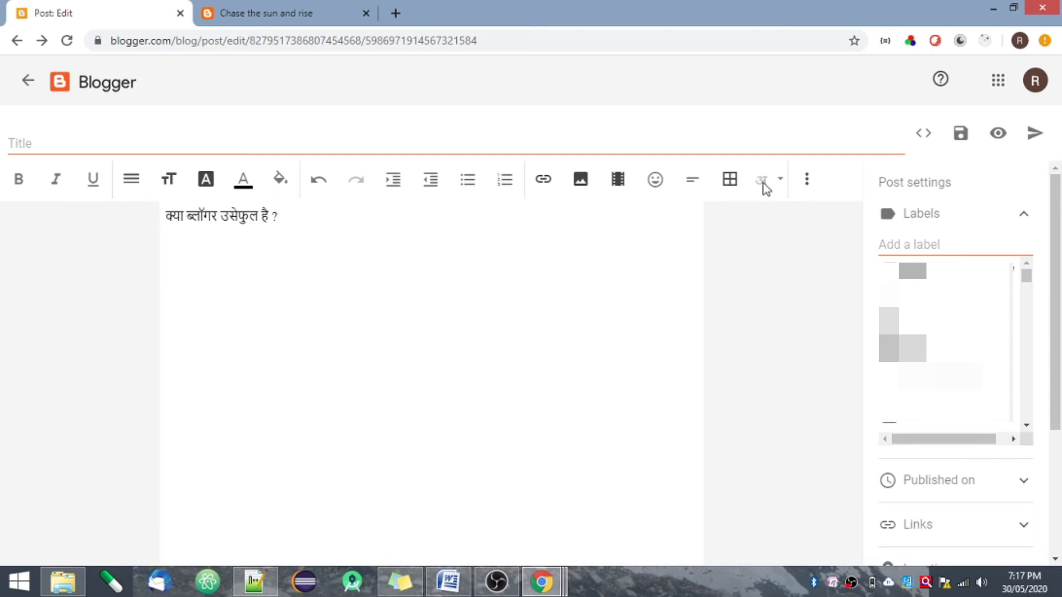
Format the Hindi line in the post body as a second-level heading (h2)
{"action": "triple_click", "coordinate": [298, 221]}
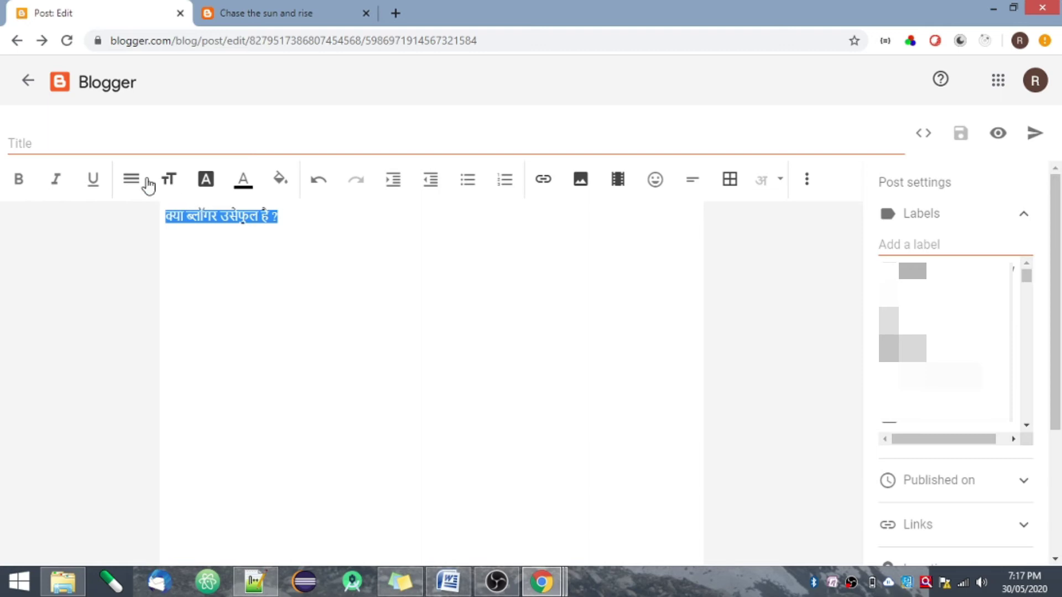
{"action": "left_click", "coordinate": [296, 223]}
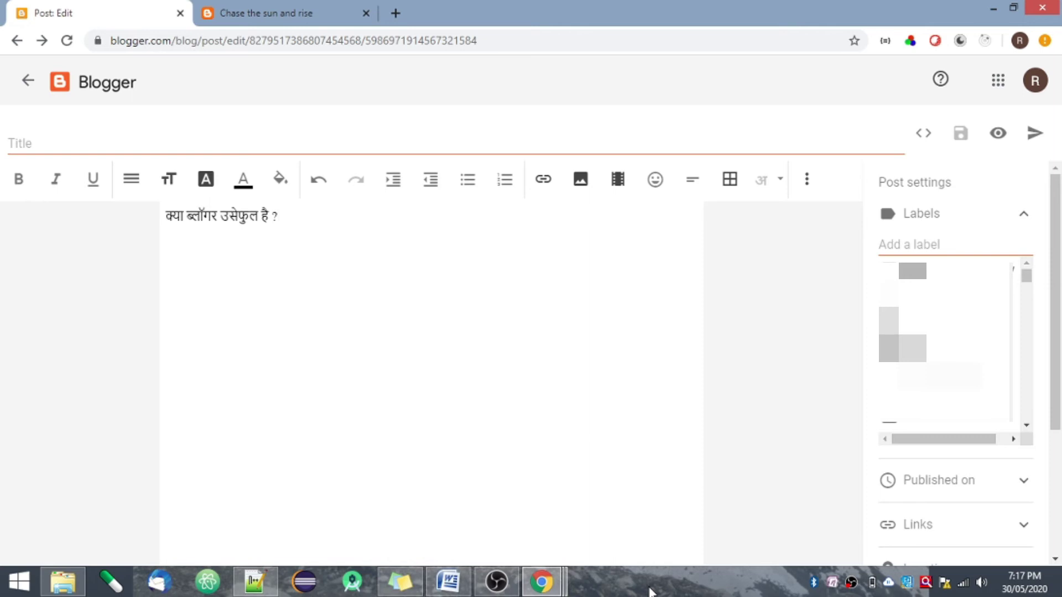
{"action": "left_click", "coordinate": [130, 182]}
{"action": "left_click", "coordinate": [151, 254]}
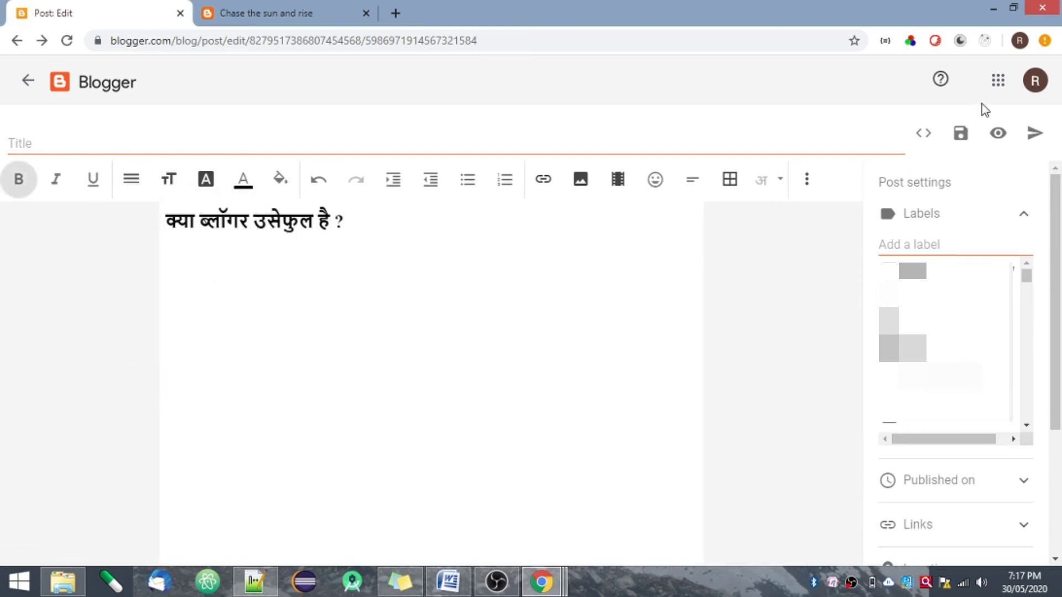
Examine the post's HTML source and return to the compose view, collapsing Labels to see the other post settings
{"action": "left_click", "coordinate": [925, 137]}
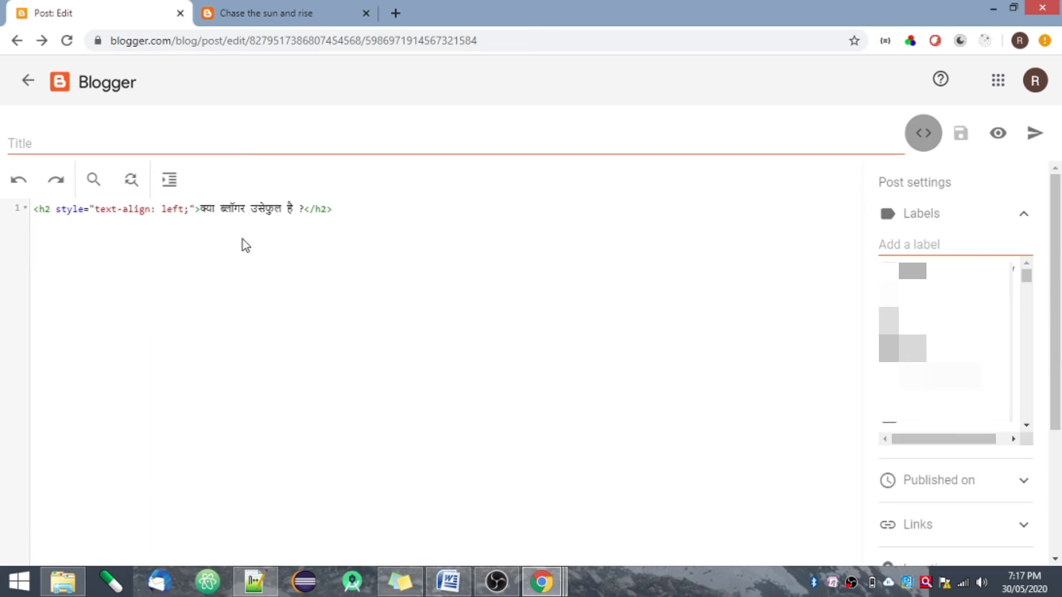
{"action": "left_click", "coordinate": [932, 135]}
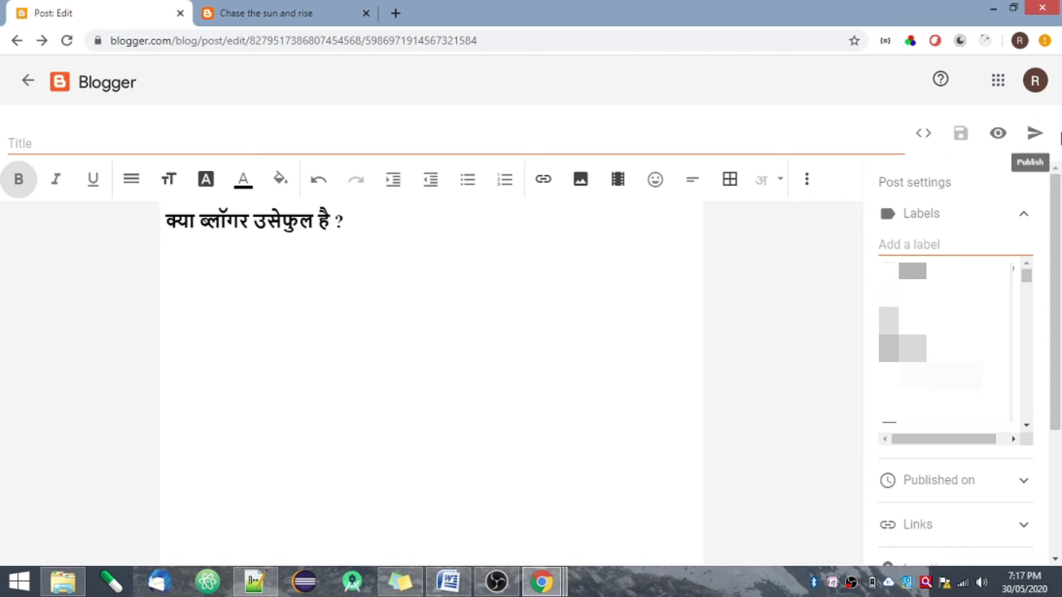
{"action": "left_click", "coordinate": [1022, 222]}
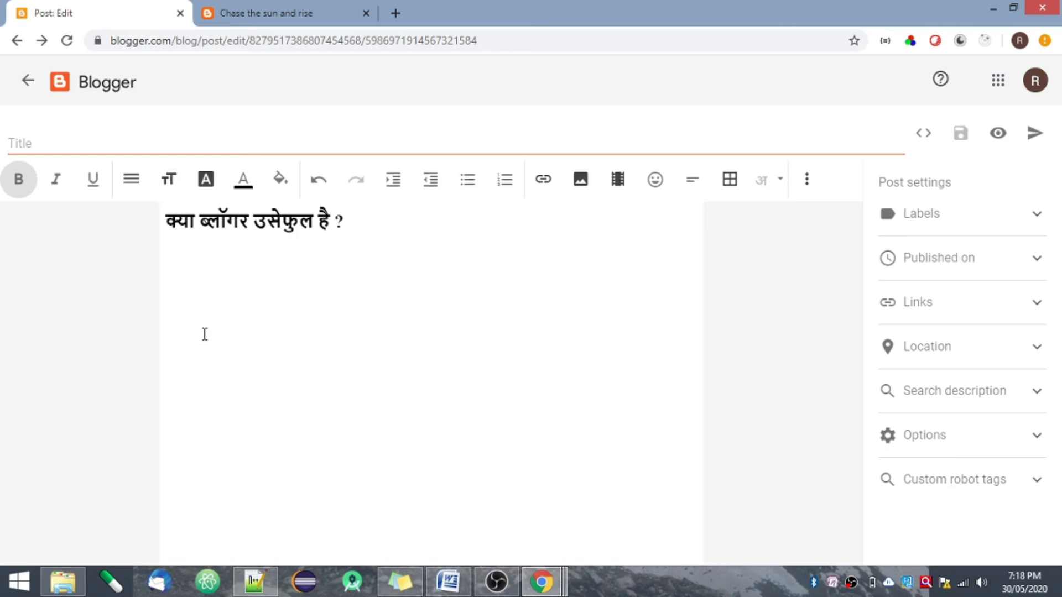
Leave the post editor and review the blog's stats overview, including the view graphs and per-post views
{"action": "left_click", "coordinate": [26, 81]}
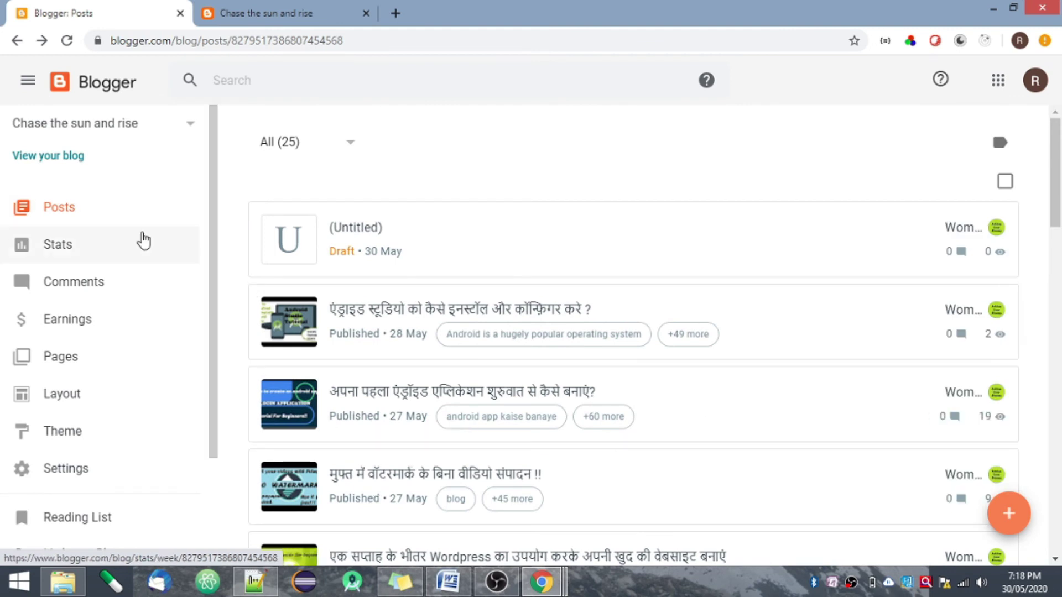
{"action": "left_click", "coordinate": [22, 252]}
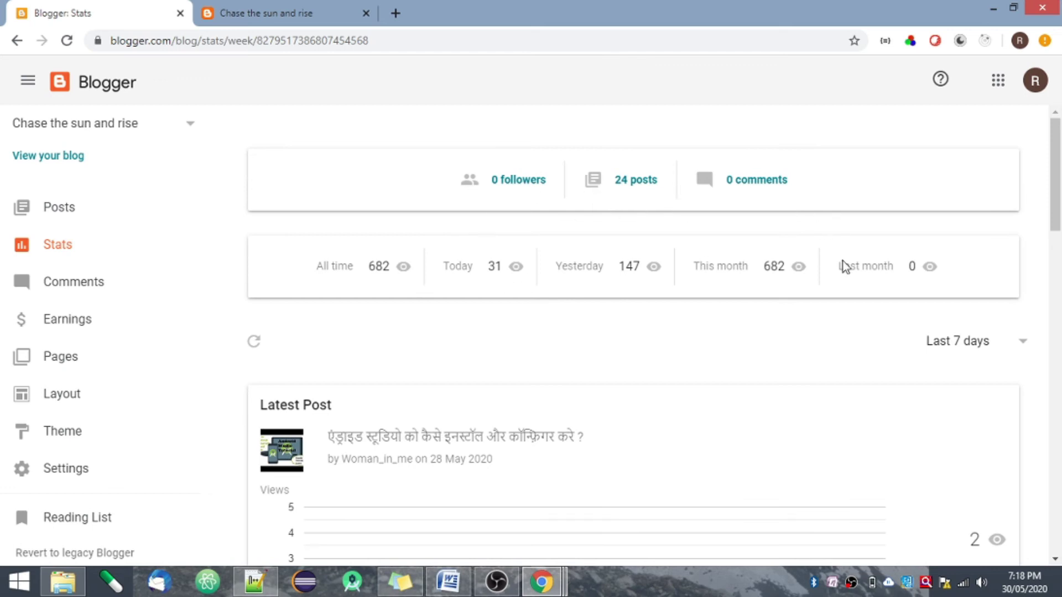
{"action": "left_click", "coordinate": [1059, 425]}
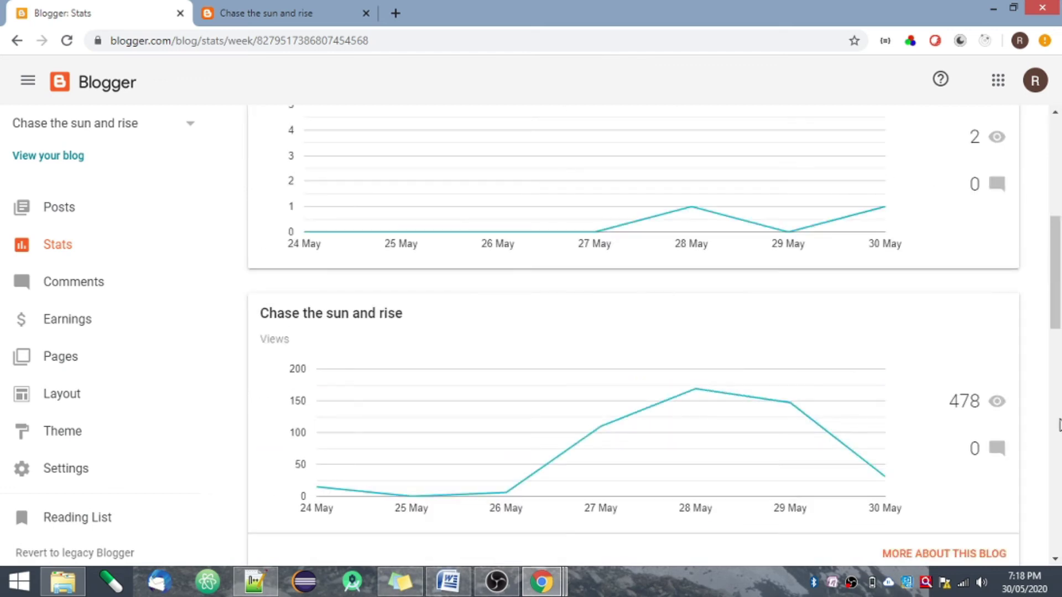
{"action": "left_click", "coordinate": [1059, 425]}
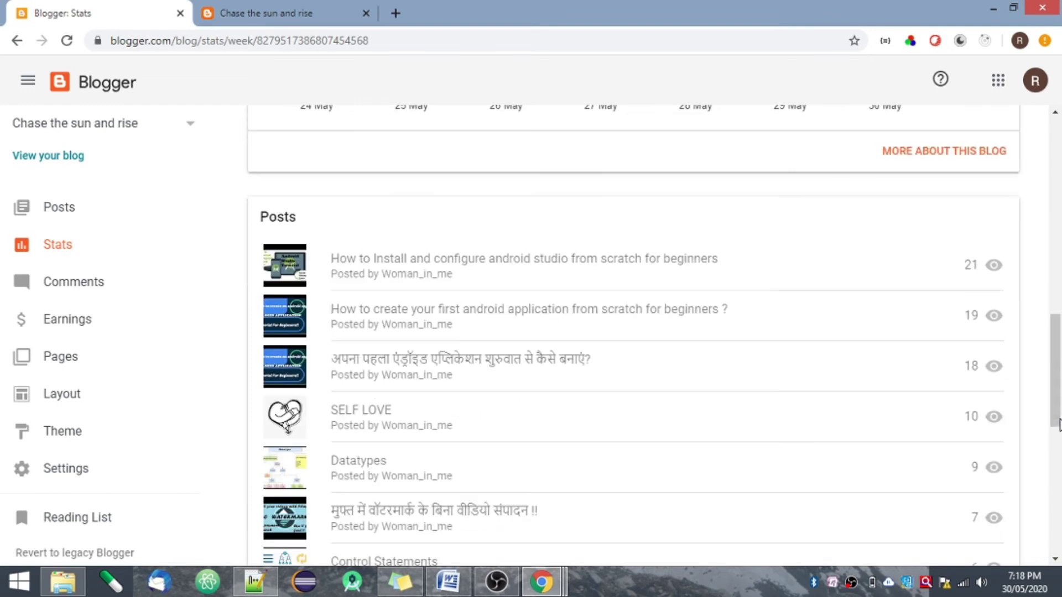
Examine the blog's detailed statistics on views, browsers, operating systems and visitor countries, and return to the stats overview
{"action": "left_click", "coordinate": [916, 153]}
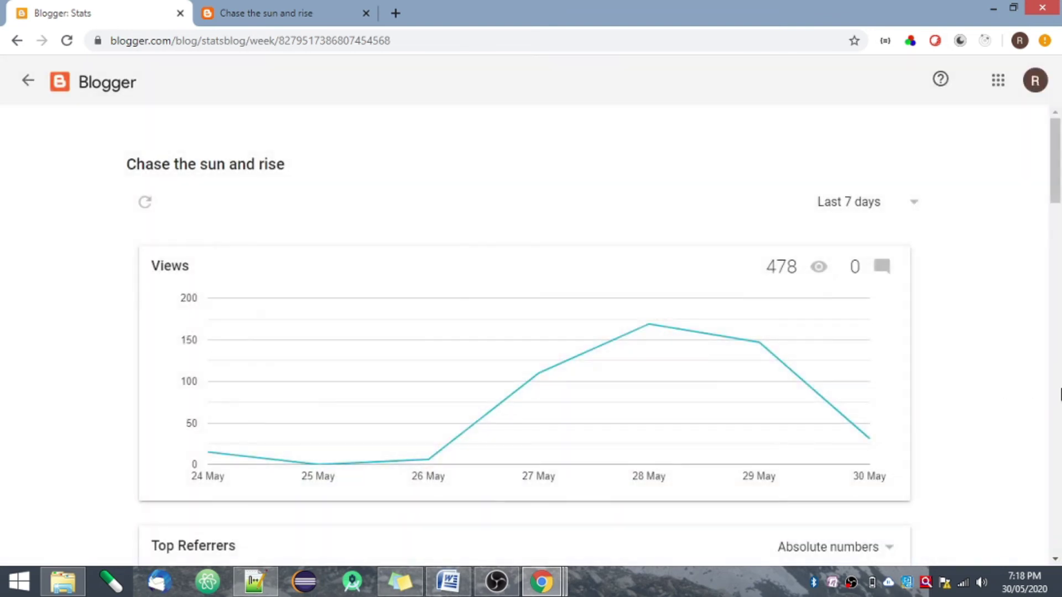
{"action": "left_click", "coordinate": [1060, 394]}
{"action": "left_click", "coordinate": [1060, 394]}
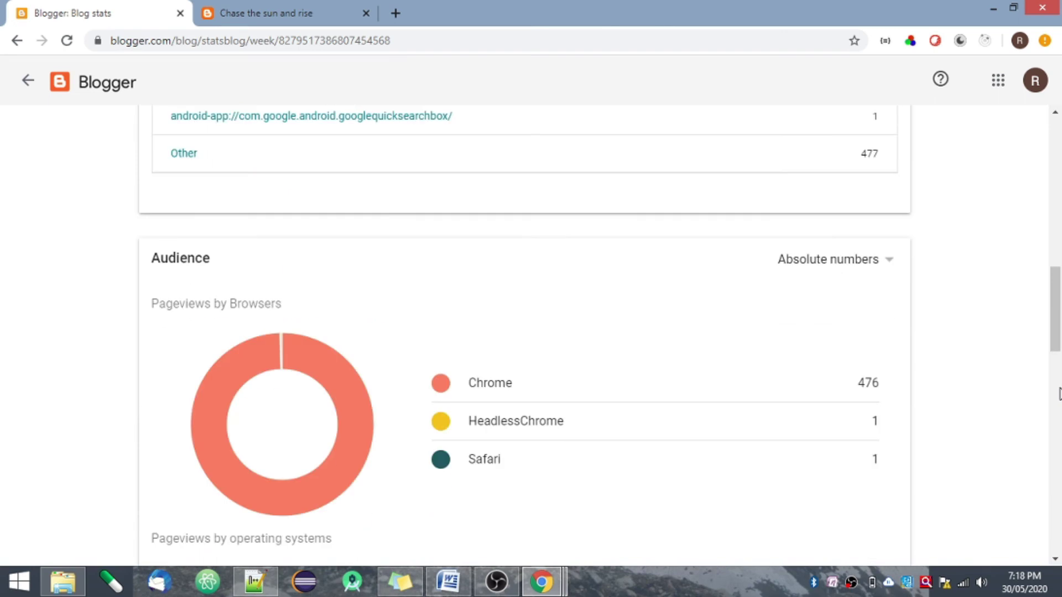
{"action": "left_click", "coordinate": [1060, 393]}
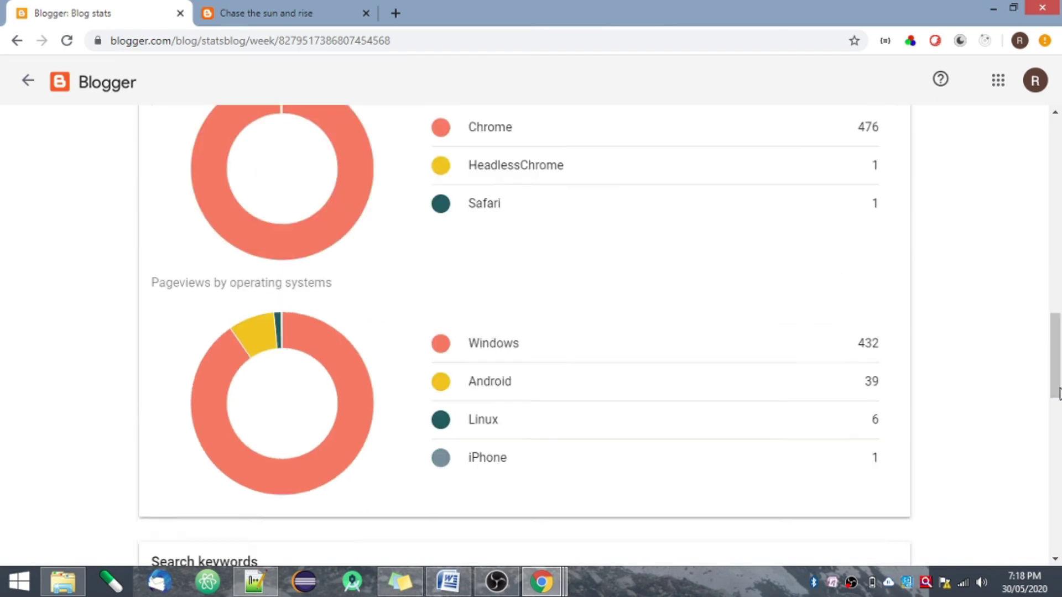
{"action": "left_click_drag", "start_coordinate": [1060, 394], "coordinate": [1058, 525]}
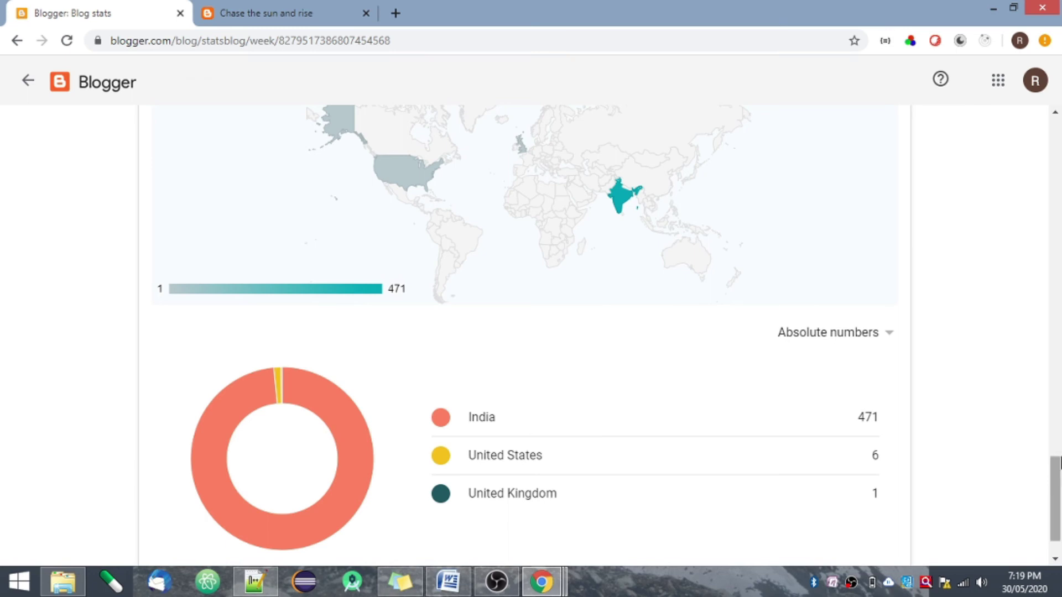
{"action": "left_click", "coordinate": [1053, 152]}
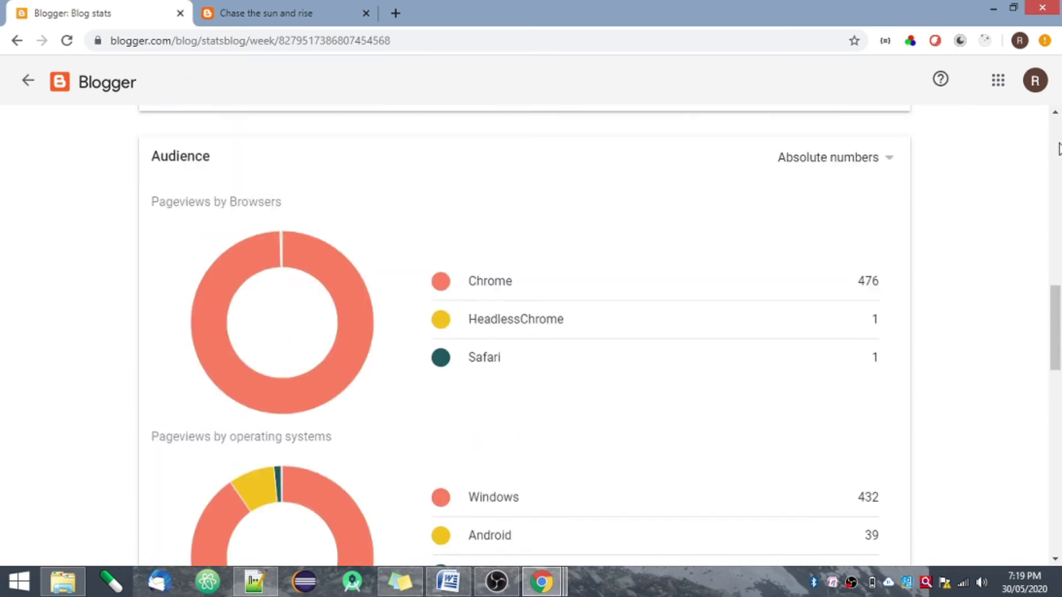
{"action": "left_click", "coordinate": [25, 86]}
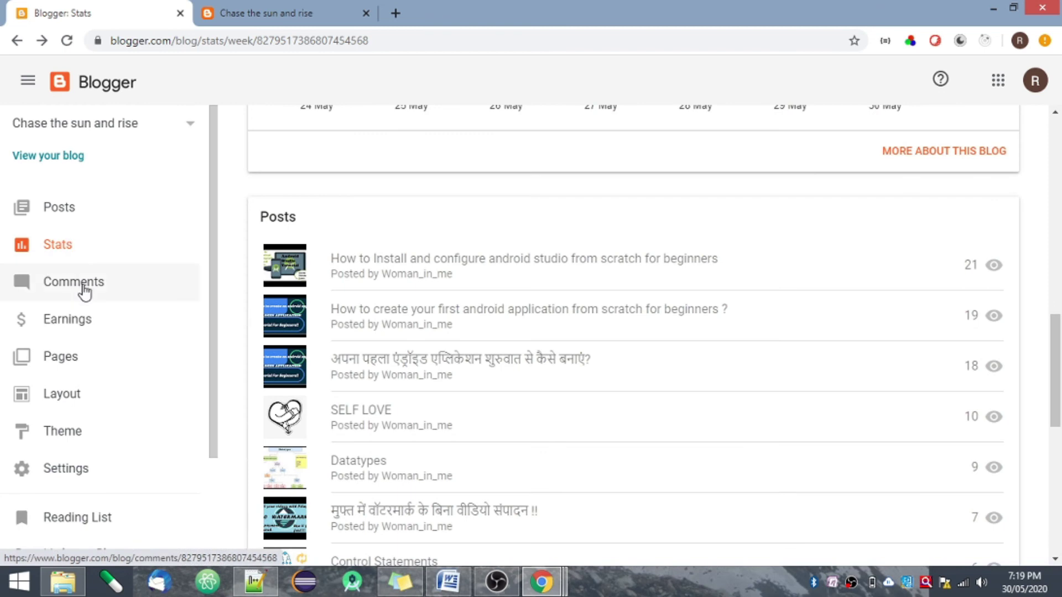
View the blog's Comments, Earnings and Pages sections in turn
{"action": "left_click", "coordinate": [84, 291]}
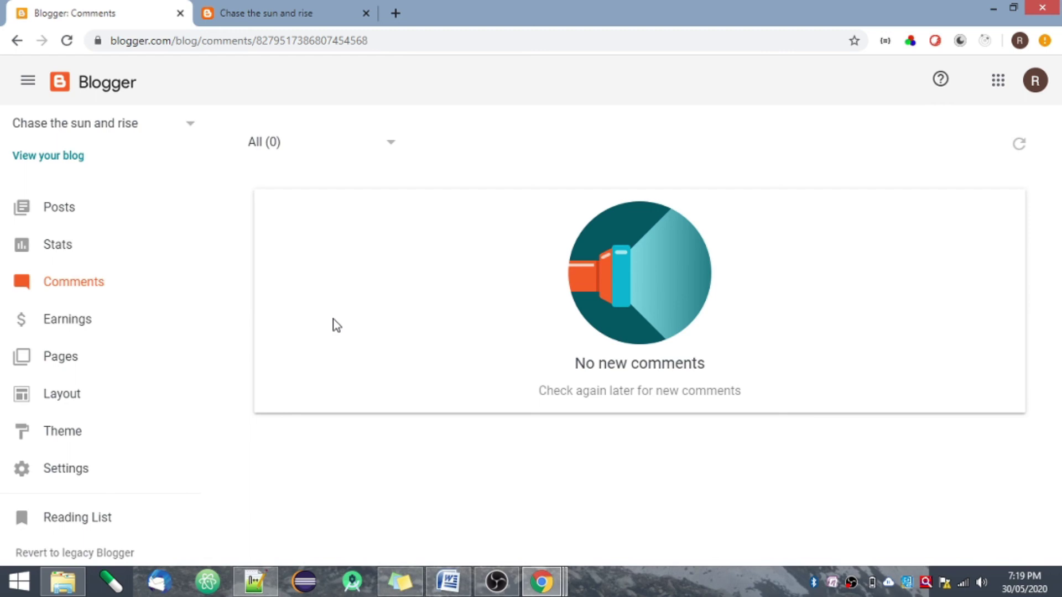
{"action": "left_click", "coordinate": [92, 321]}
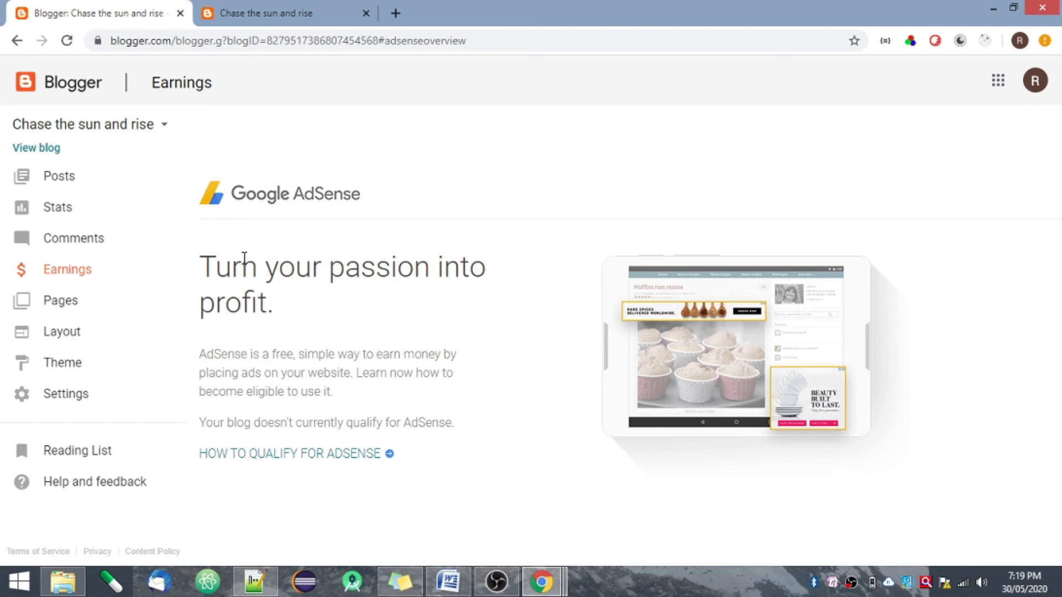
{"action": "left_click", "coordinate": [76, 302]}
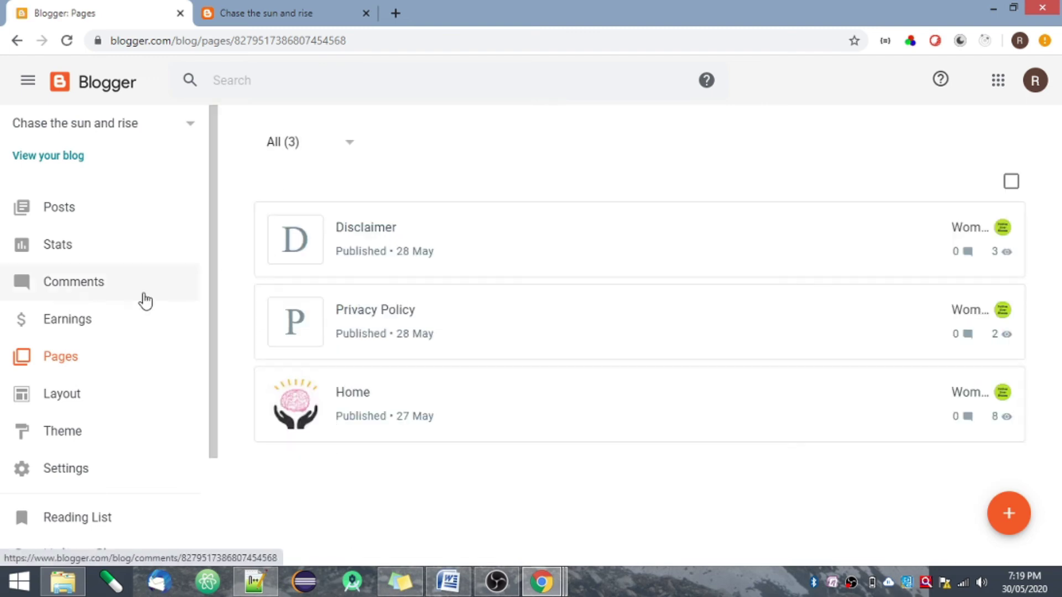
Examine the gadgets arranged in the blog's layout, from the sidebar and header to the page body
{"action": "left_click", "coordinate": [70, 396]}
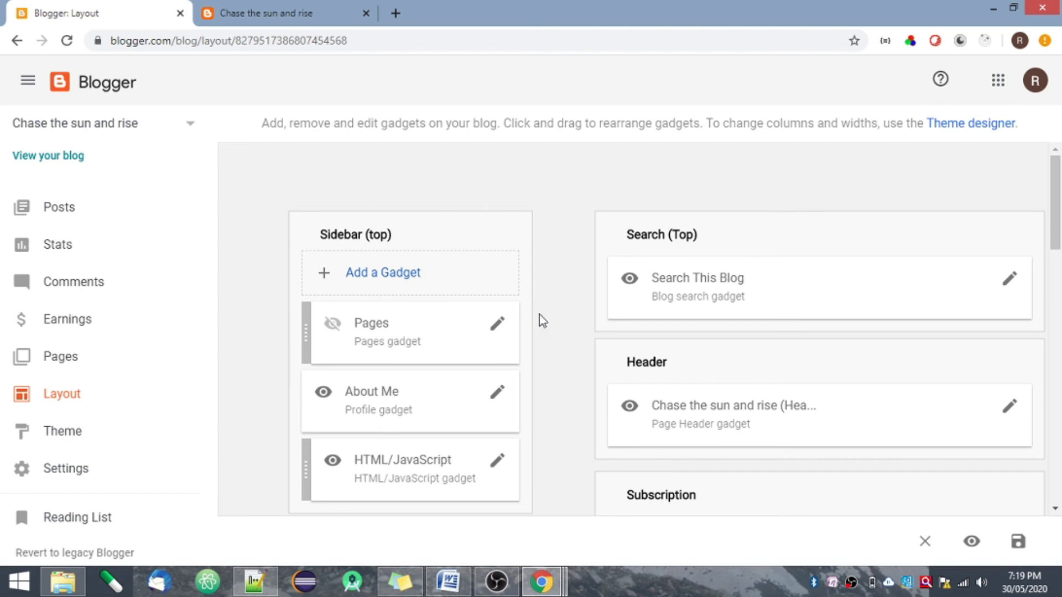
{"action": "left_click", "coordinate": [1058, 407]}
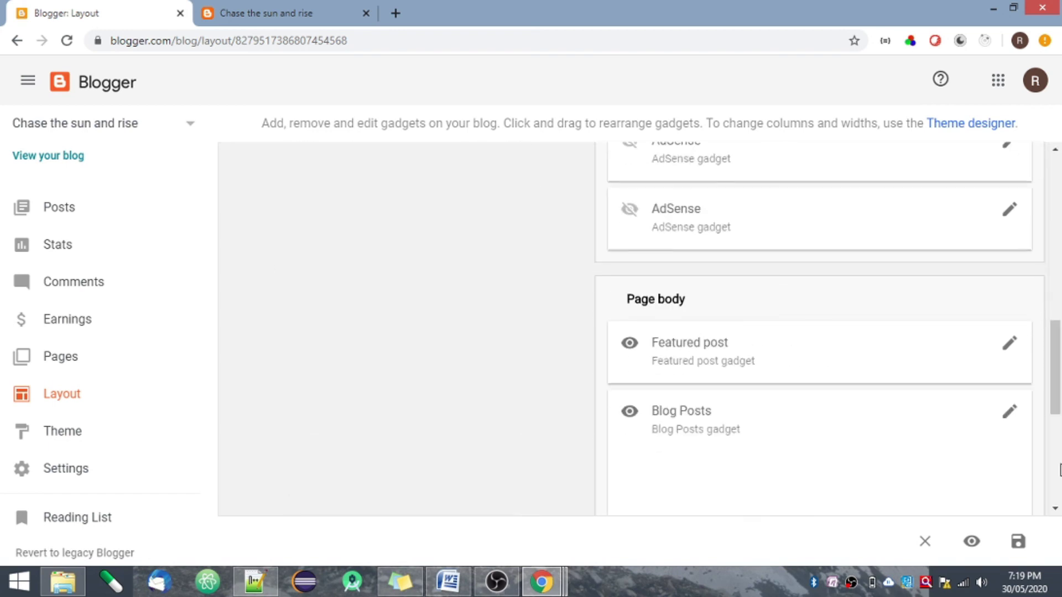
{"action": "scroll", "coordinate": [1058, 406], "scroll_direction": "down", "scroll_amount": 3}
{"action": "left_click", "coordinate": [1057, 208]}
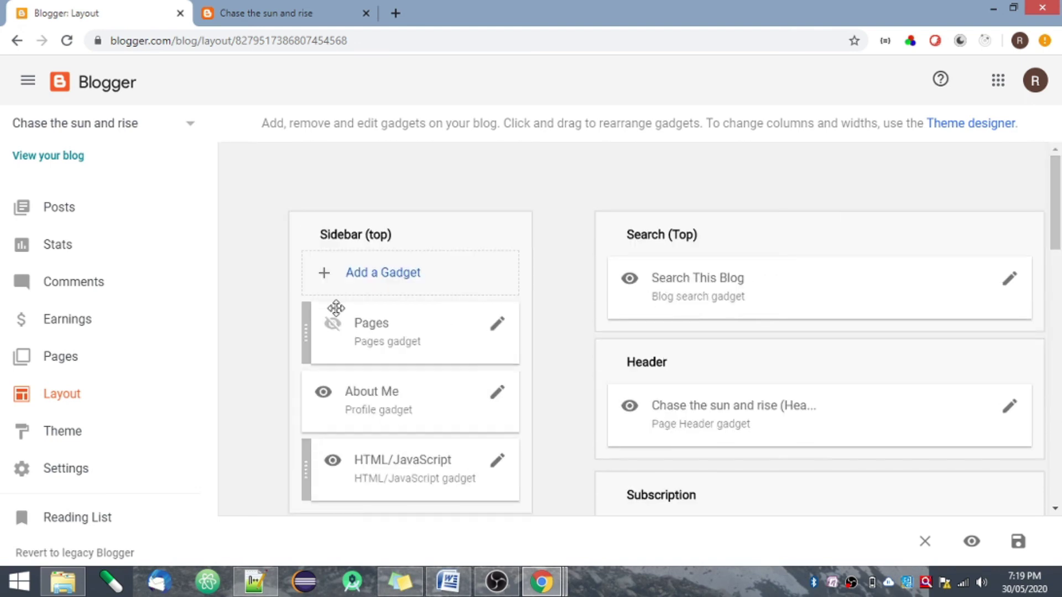
Browse the available blog themes, from Contempo to Dynamic Views, and view the current theme's backup, restore and HTML editing options
{"action": "left_click", "coordinate": [69, 431]}
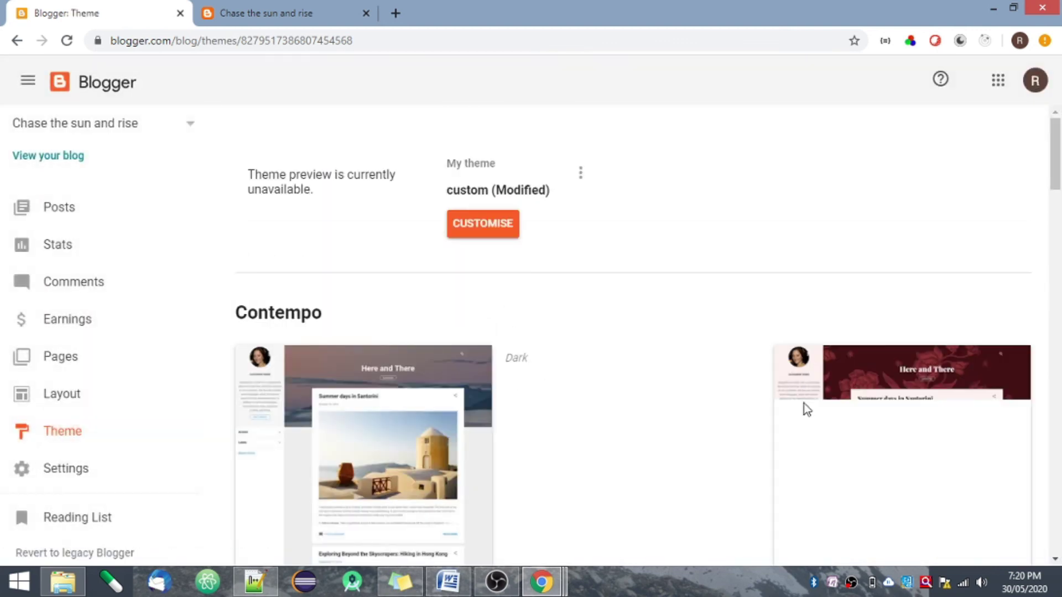
{"action": "scroll", "coordinate": [1059, 438], "scroll_direction": "down", "scroll_amount": 15}
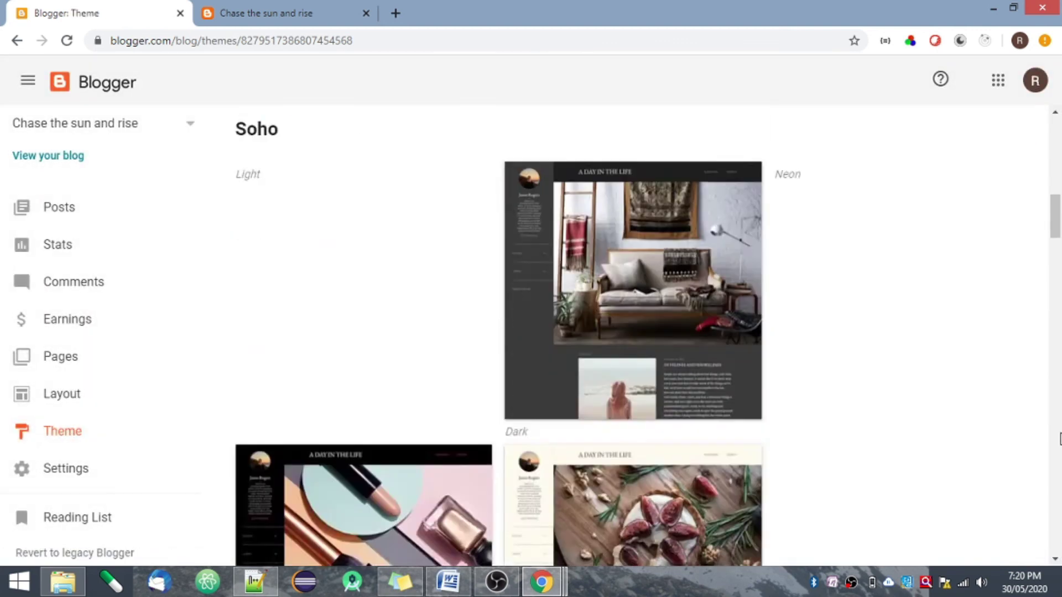
{"action": "scroll", "coordinate": [1057, 277], "scroll_direction": "up", "scroll_amount": 20}
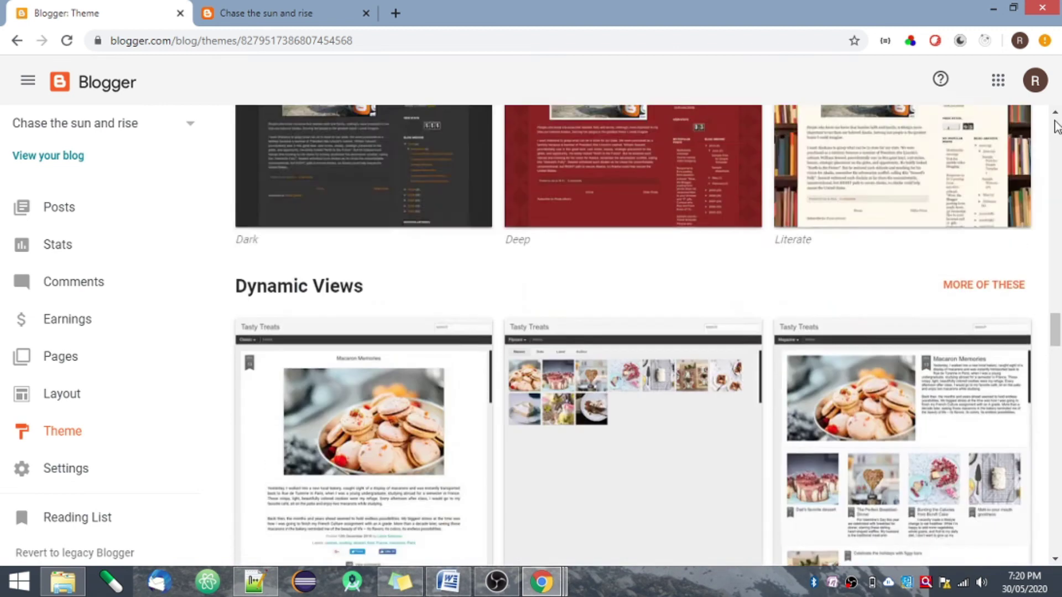
{"action": "scroll", "coordinate": [1057, 126], "scroll_direction": "up", "scroll_amount": 10}
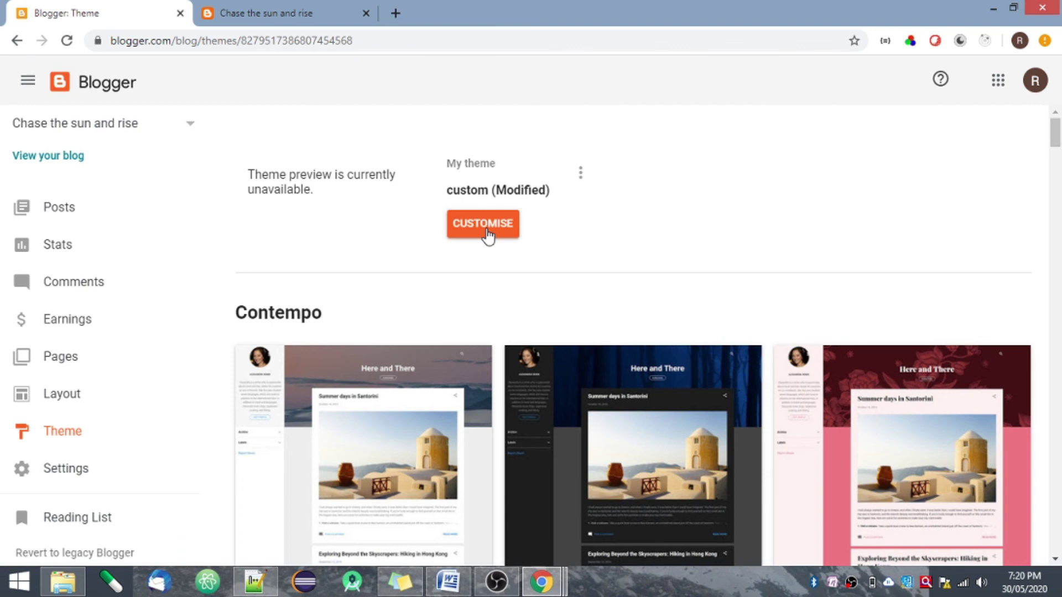
{"action": "left_click", "coordinate": [580, 174]}
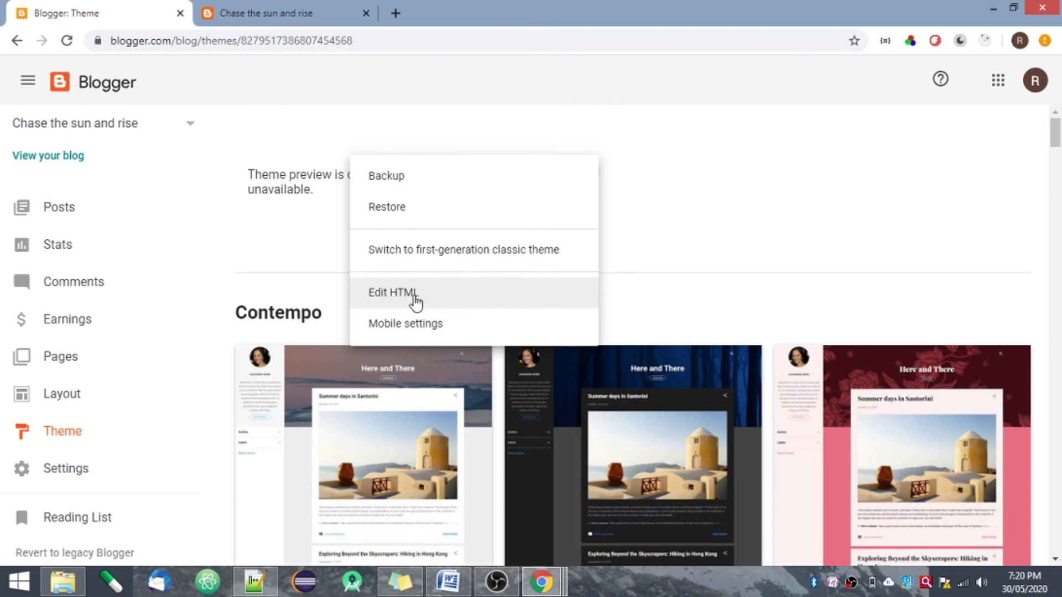
{"action": "left_click", "coordinate": [285, 255]}
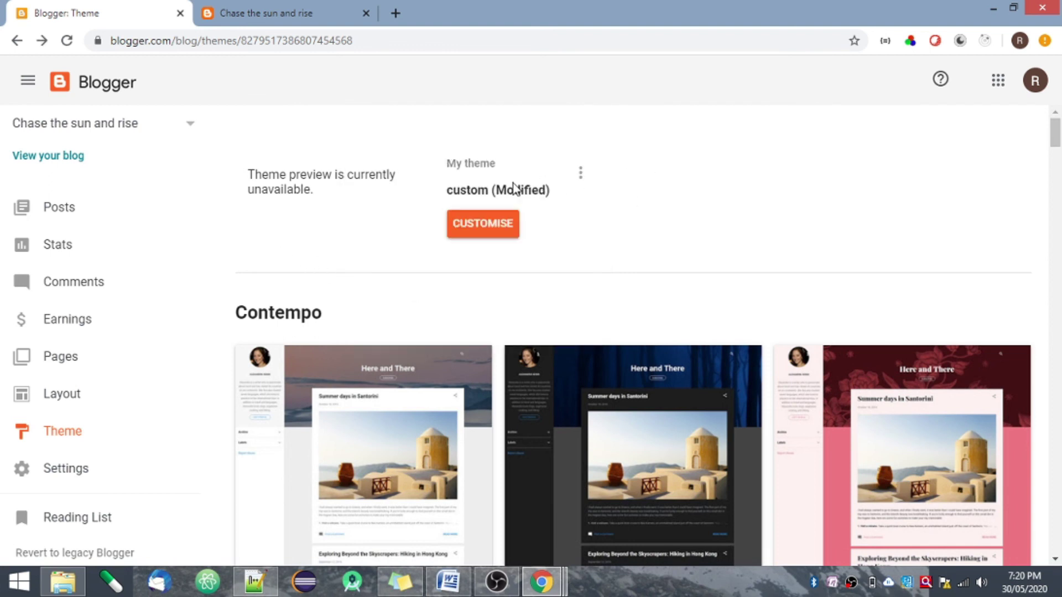
Review the blog's settings from Basic through Formatting and Site feed to General, including the option to revert to legacy Blogger
{"action": "left_click", "coordinate": [63, 477]}
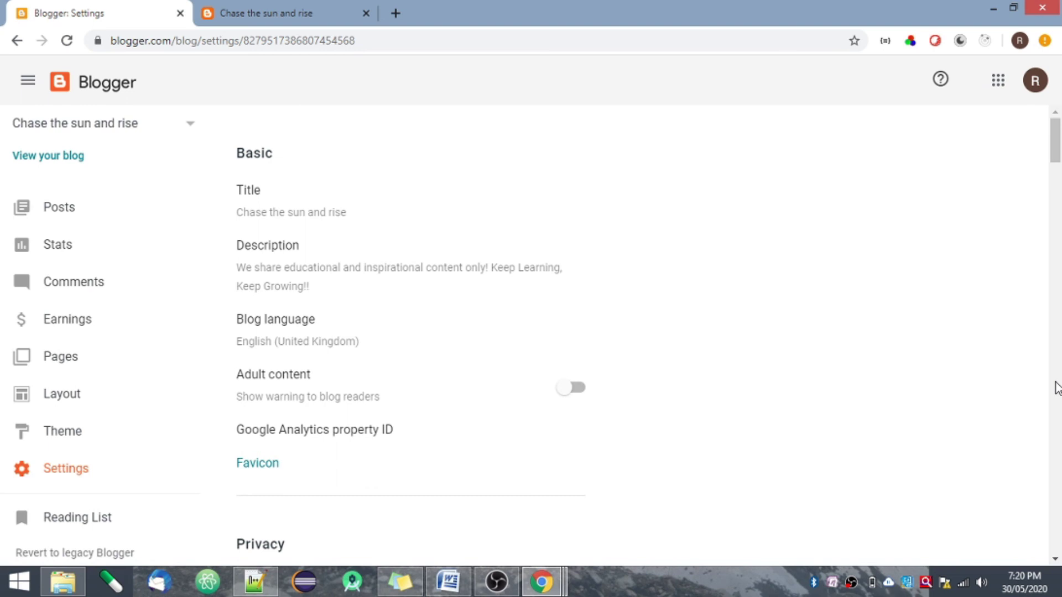
{"action": "scroll", "coordinate": [1057, 387], "scroll_direction": "down", "scroll_amount": 20}
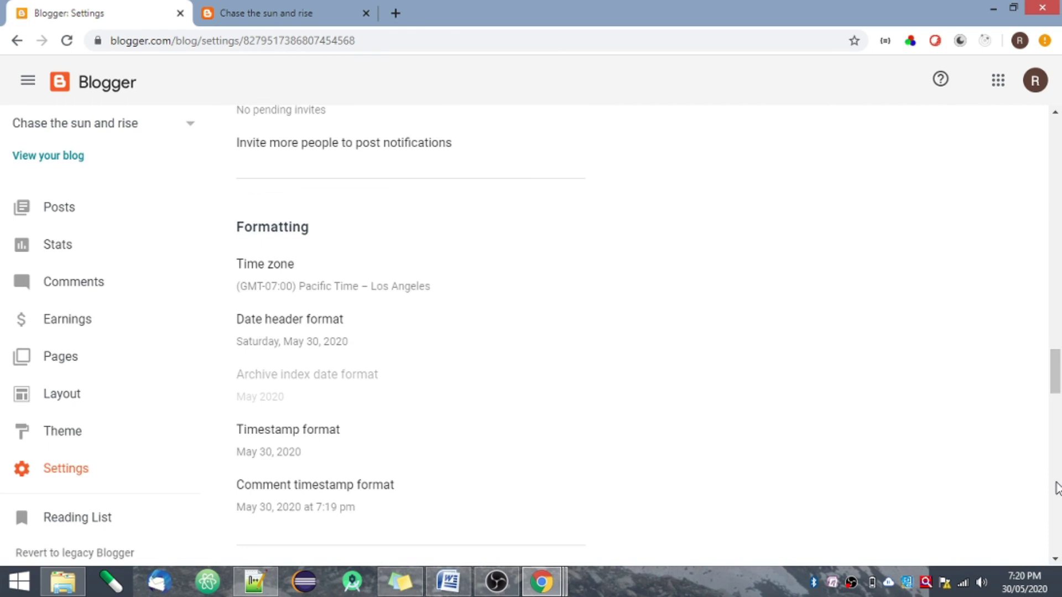
{"action": "scroll", "coordinate": [1057, 487], "scroll_direction": "down", "scroll_amount": 15}
{"action": "scroll", "coordinate": [1058, 531], "scroll_direction": "down", "scroll_amount": 7}
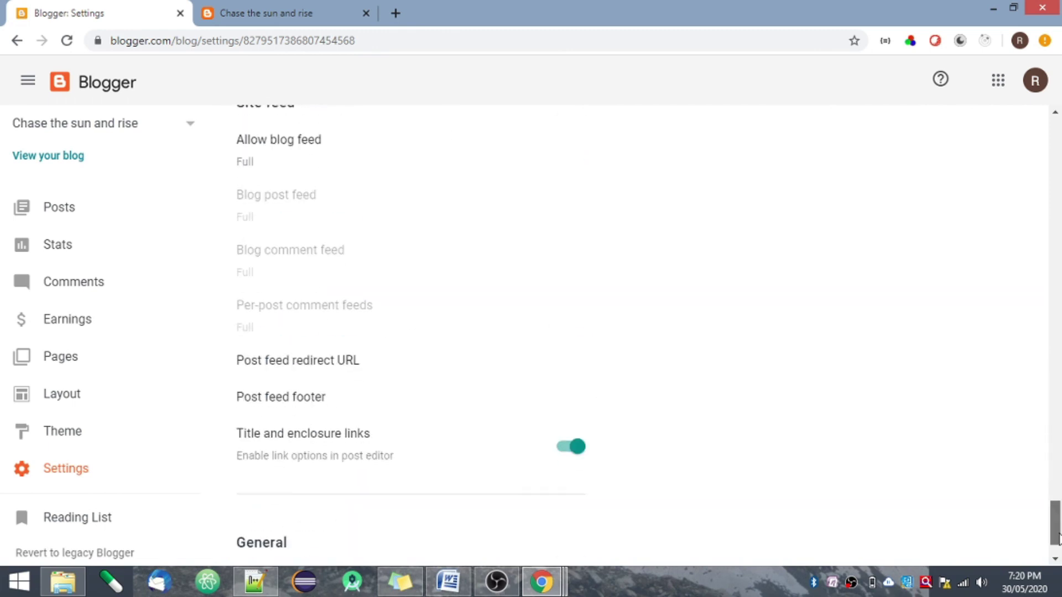
{"action": "scroll", "coordinate": [1056, 558], "scroll_direction": "down", "scroll_amount": 2}
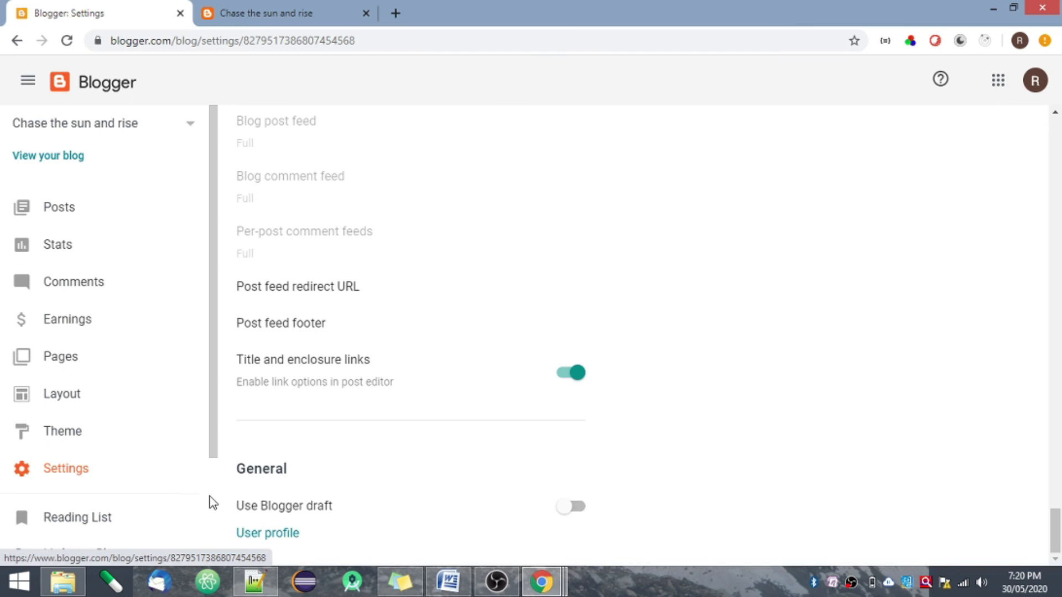
{"action": "scroll", "coordinate": [211, 500], "scroll_direction": "down", "scroll_amount": 3}
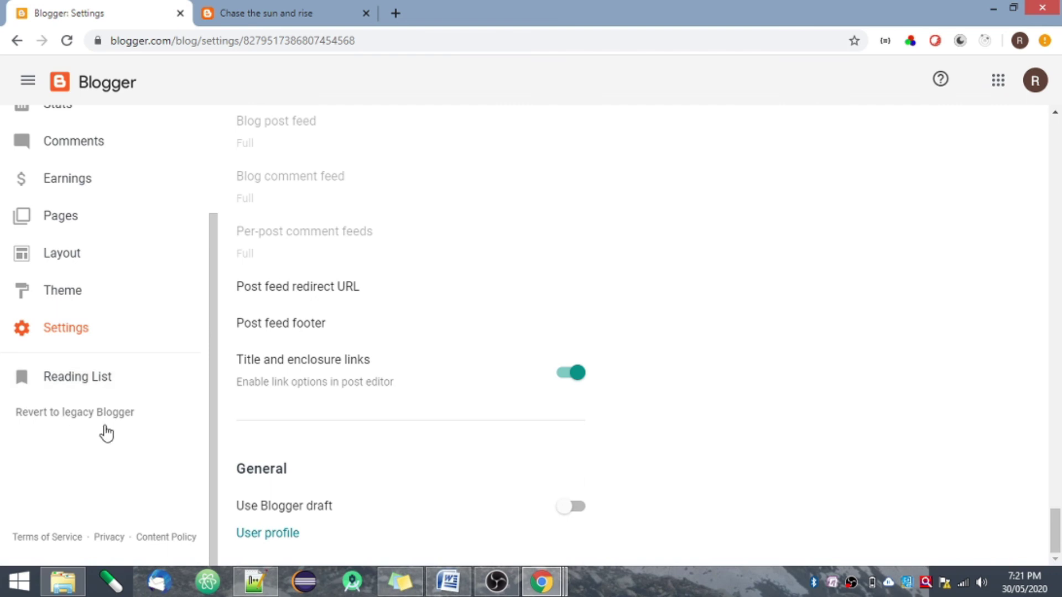
{"action": "scroll", "coordinate": [216, 213], "scroll_direction": "up", "scroll_amount": 3}
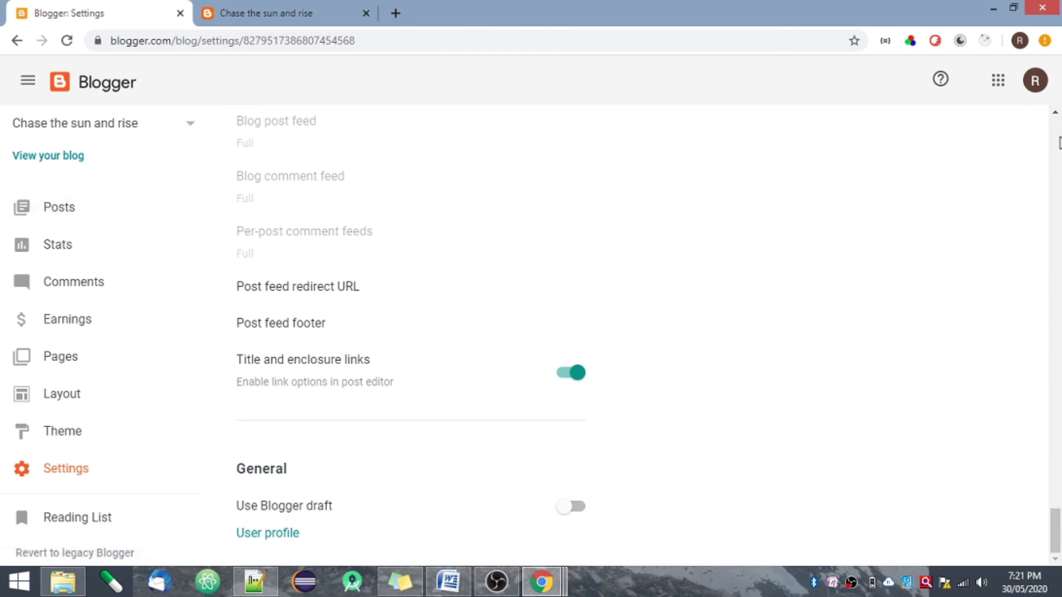
{"action": "left_click", "coordinate": [1058, 146]}
{"action": "left_click_drag", "start_coordinate": [1058, 145], "coordinate": [1056, 120]}
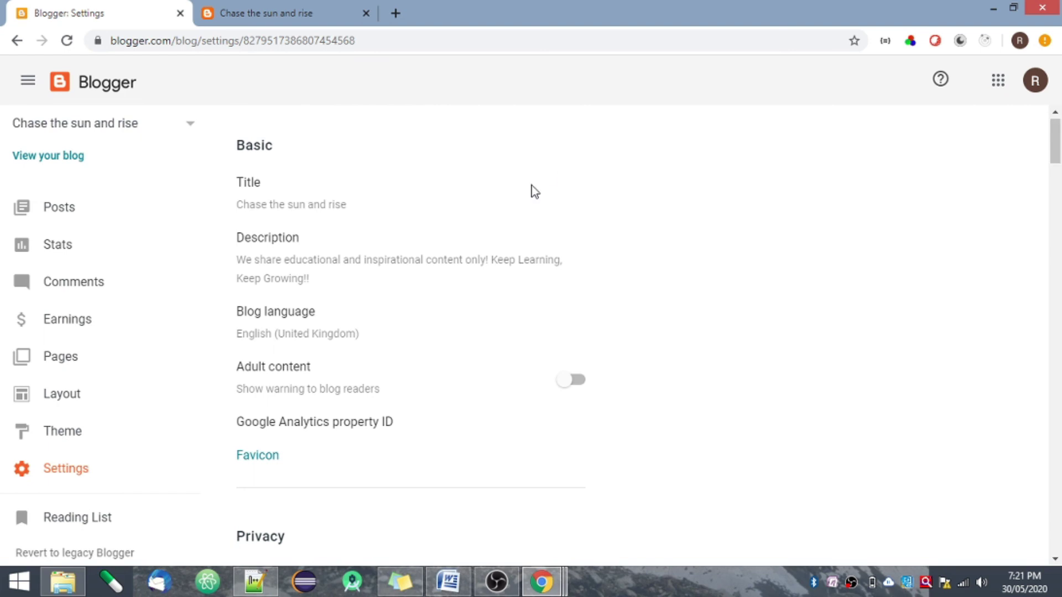